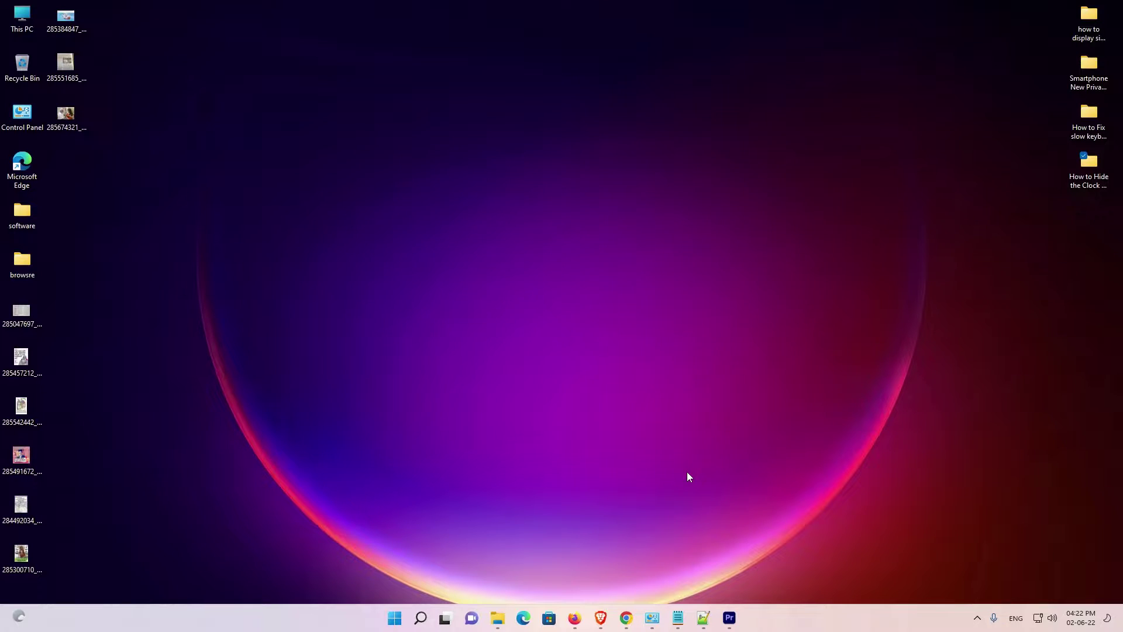
Search the Start menu for 'co' and open Control Panel on All Control Panel Items
click(401, 623)
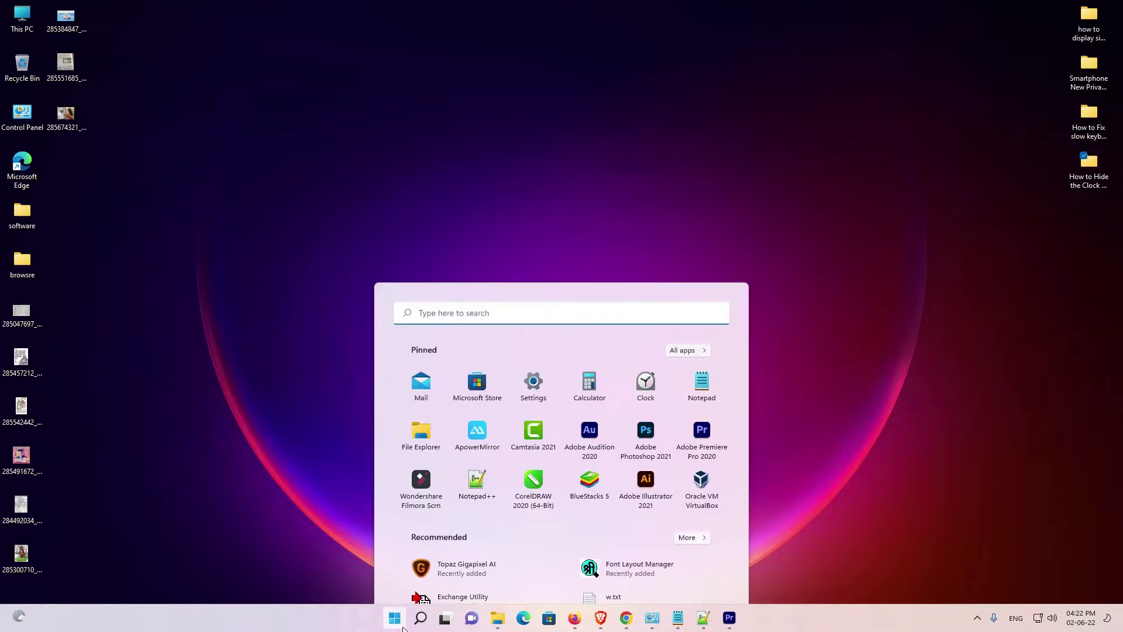
text(co)
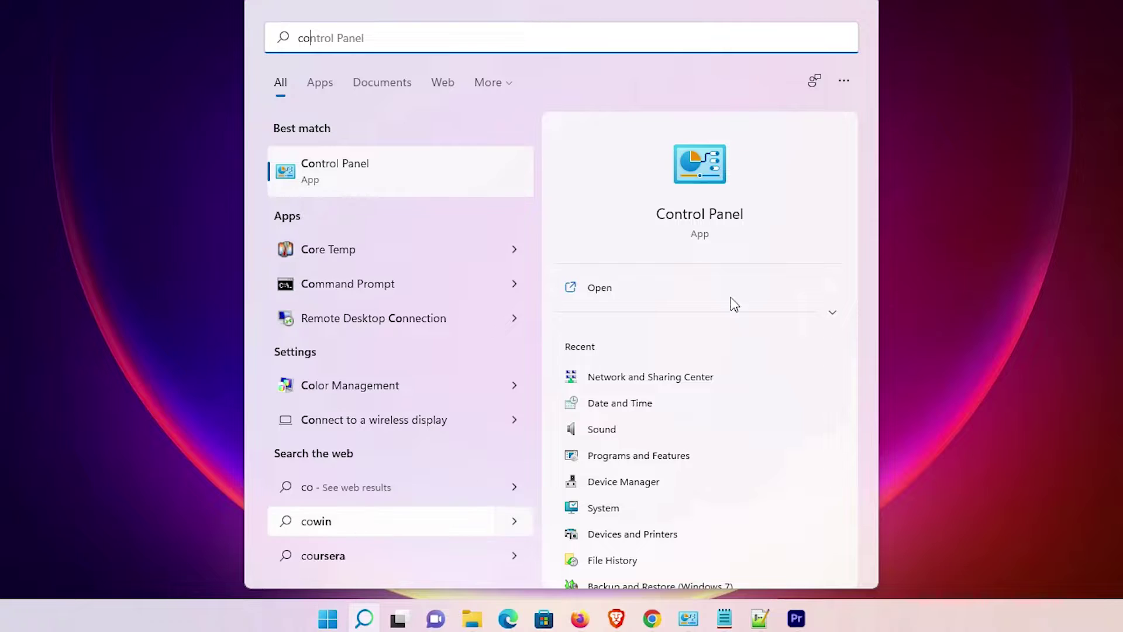
click(404, 167)
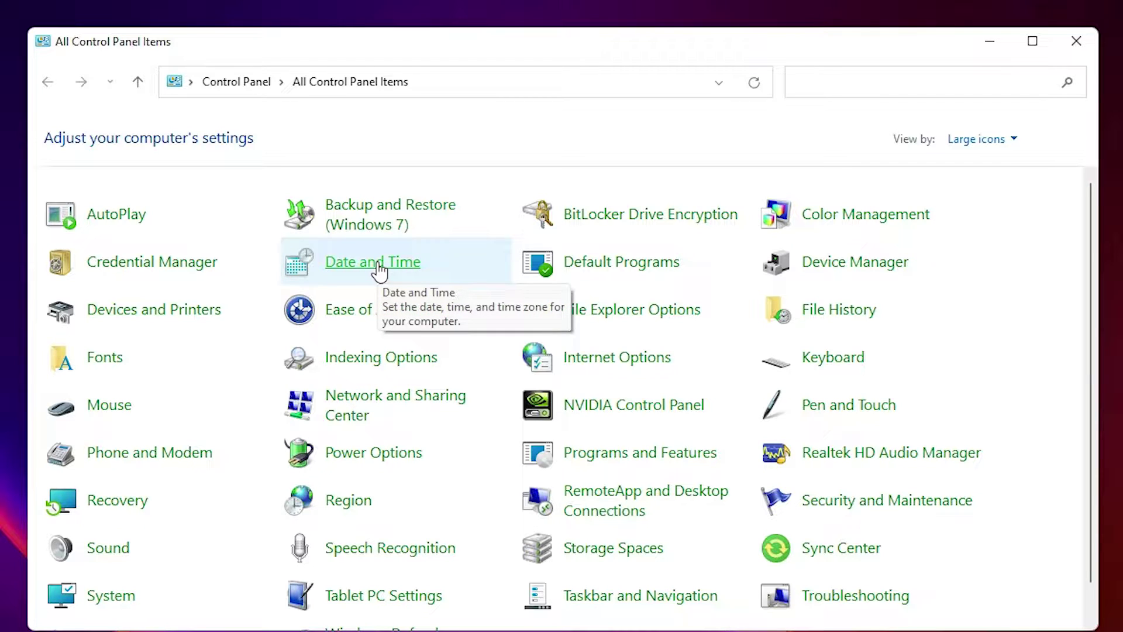
Open the Date and Time dialog, showing June 2, 2022 and UTC+05:30, moved to the centre
click(379, 267)
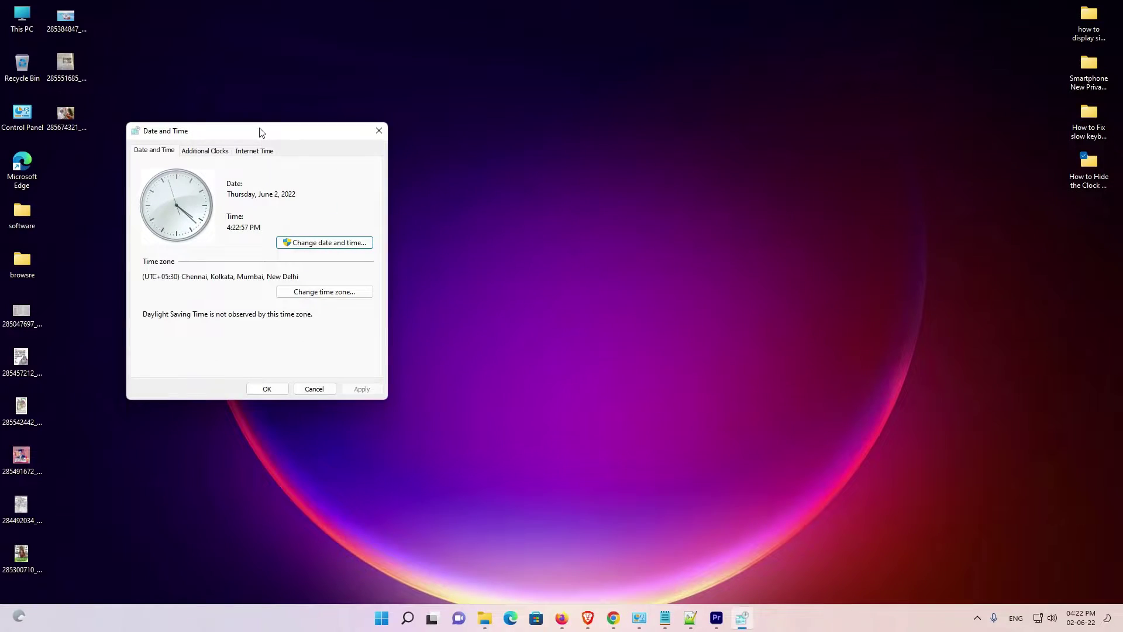
drag(261, 132, 917, 277)
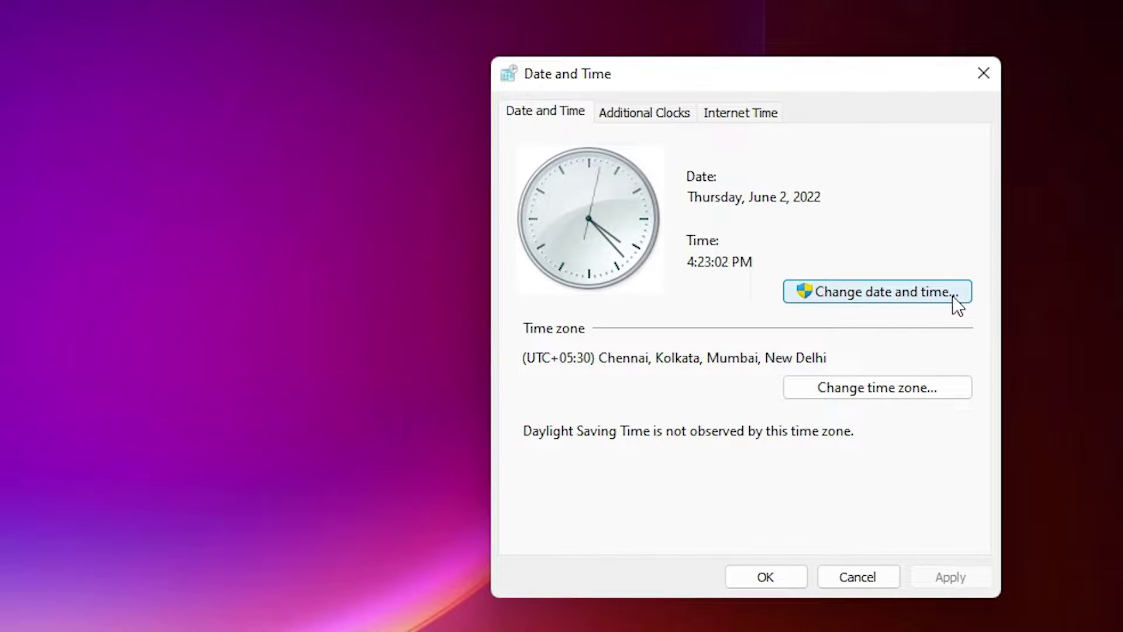
Open the Region Formats, showing short date dd-MM-yy and English (United States)
click(904, 302)
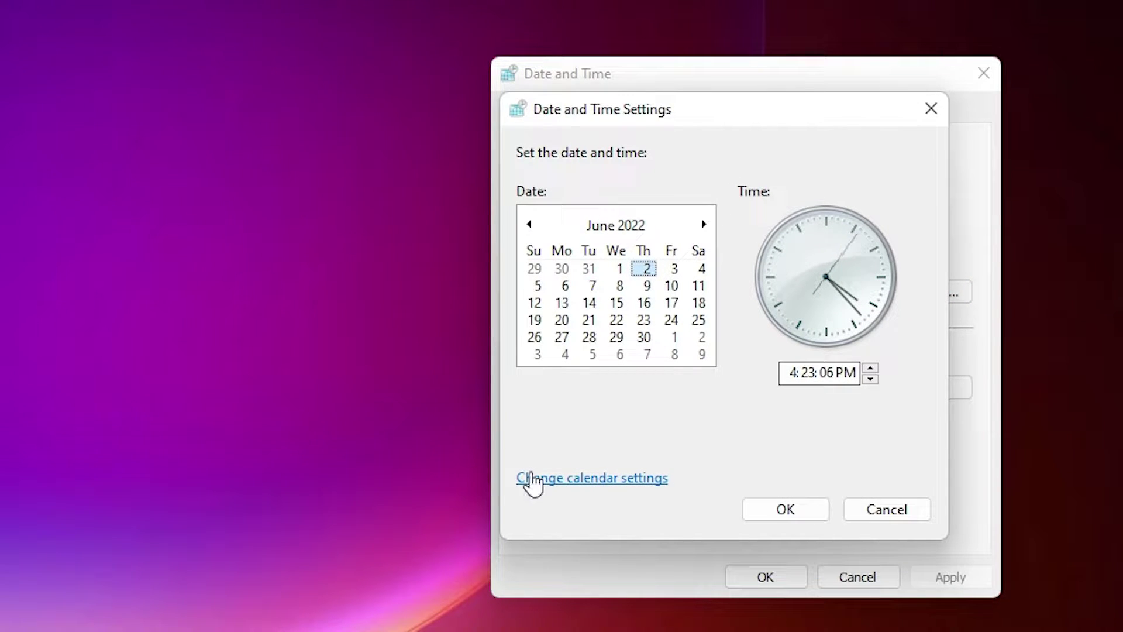
click(595, 484)
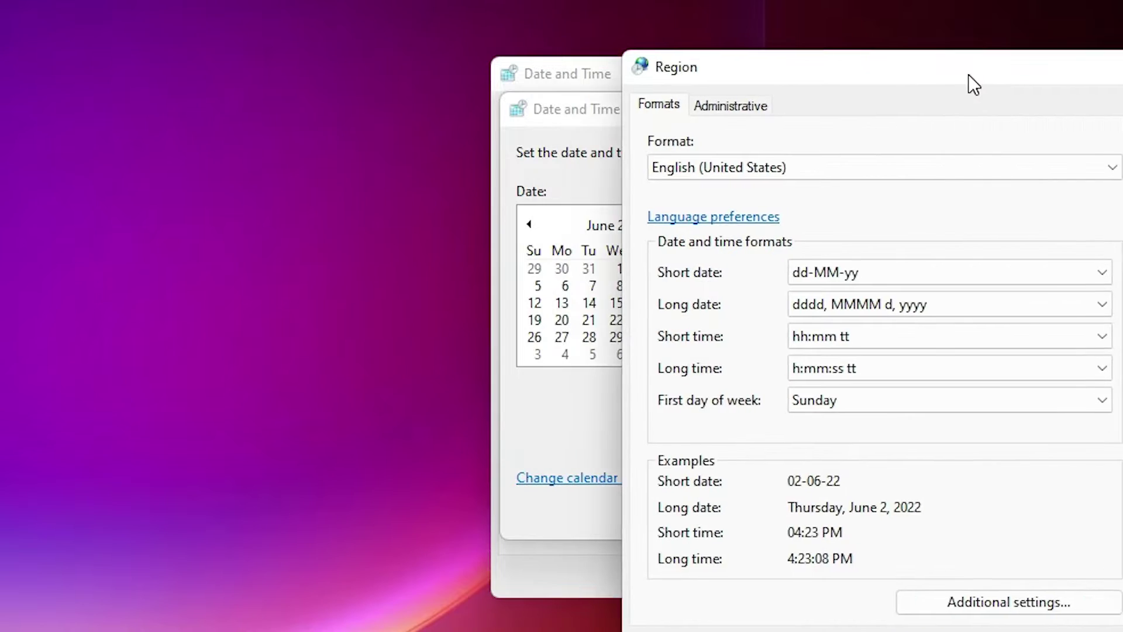
drag(968, 82, 821, 25)
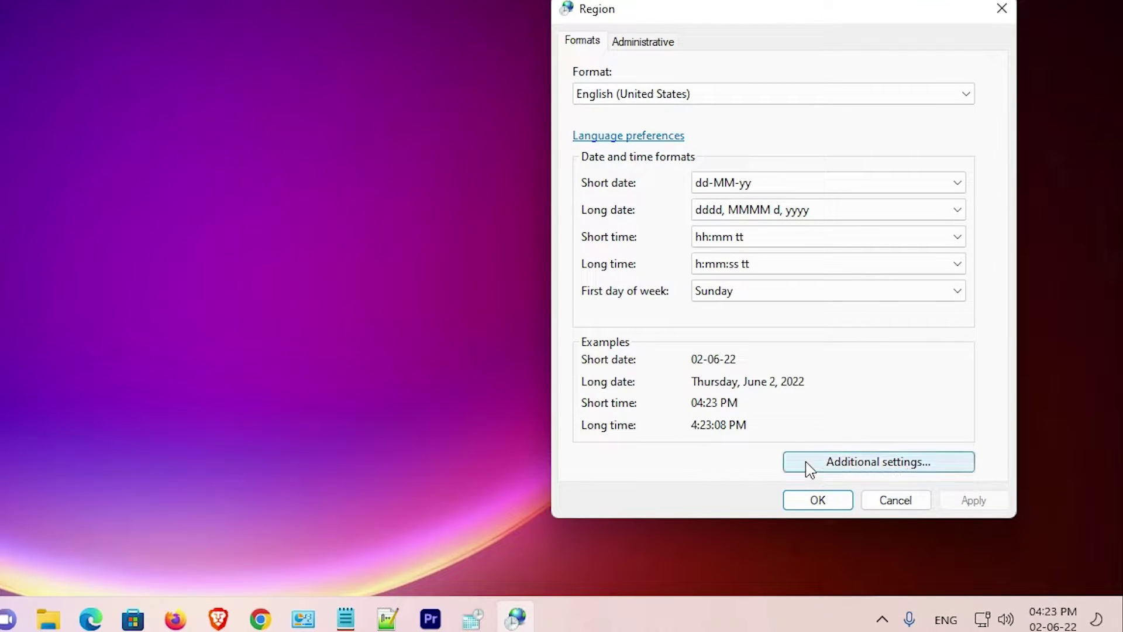
Show Customize Format's Time formats: short time hh:mm tt, long time h:mm:ss tt
click(899, 468)
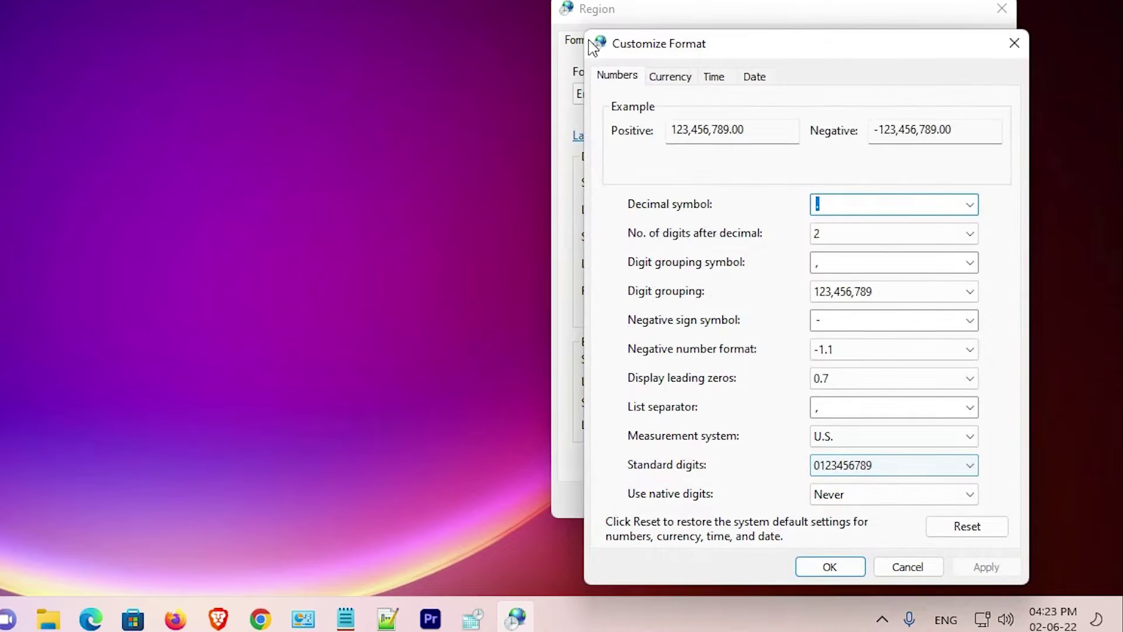
drag(735, 45, 717, 15)
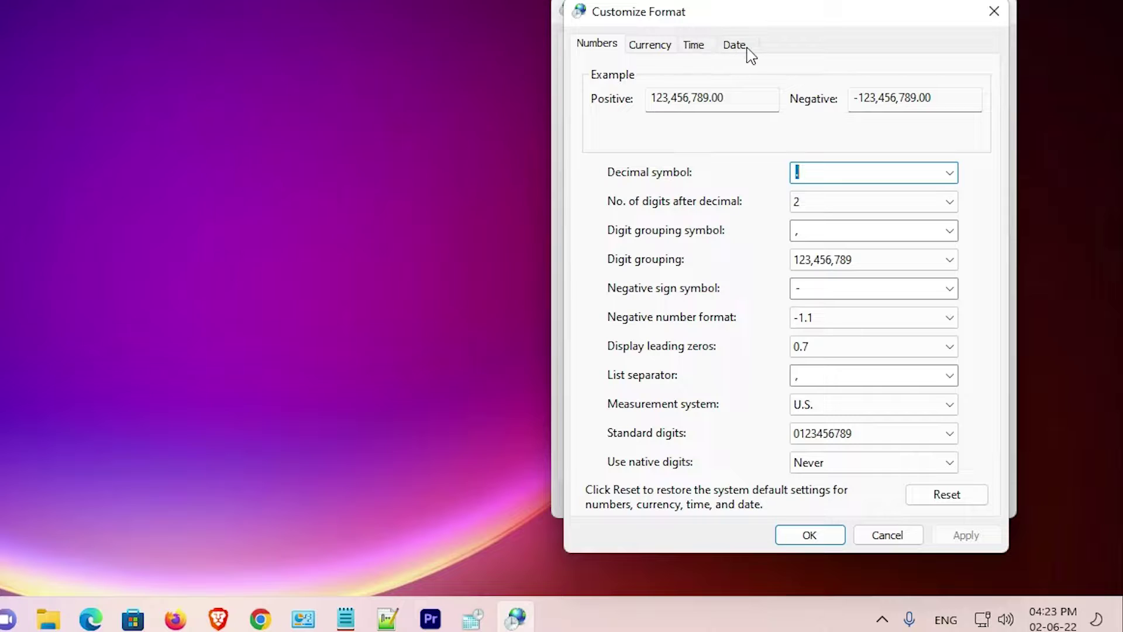
click(695, 47)
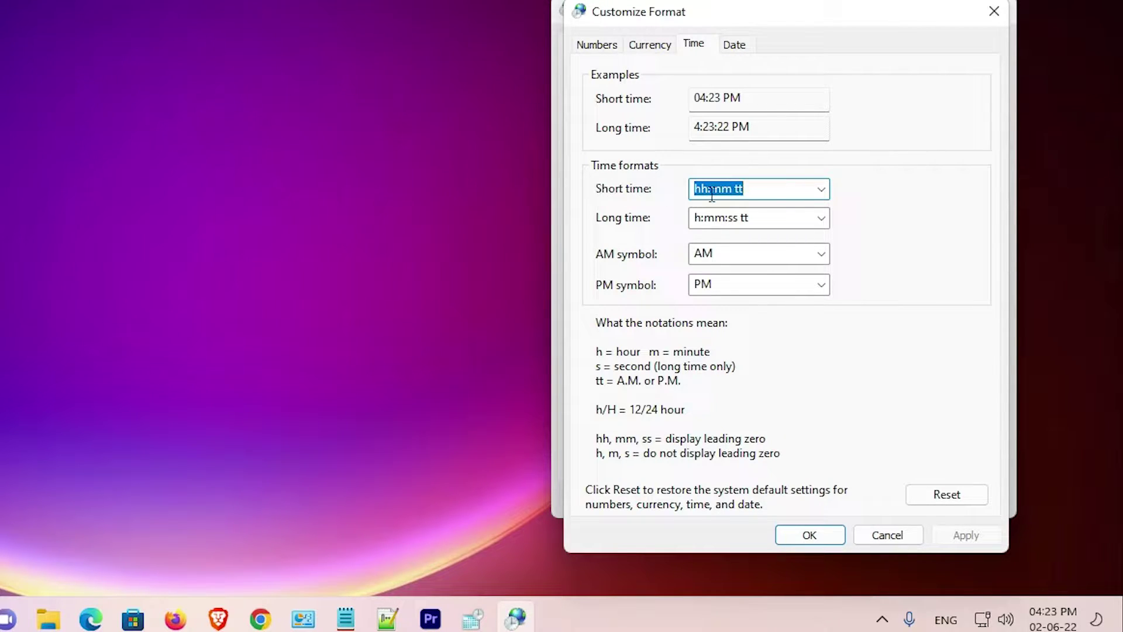
Change the Short time format to 's' so it shows only seconds, and apply it
click(742, 191)
key(BackSpace)
key(BackSpace)
key(BackSpace)
click(821, 189)
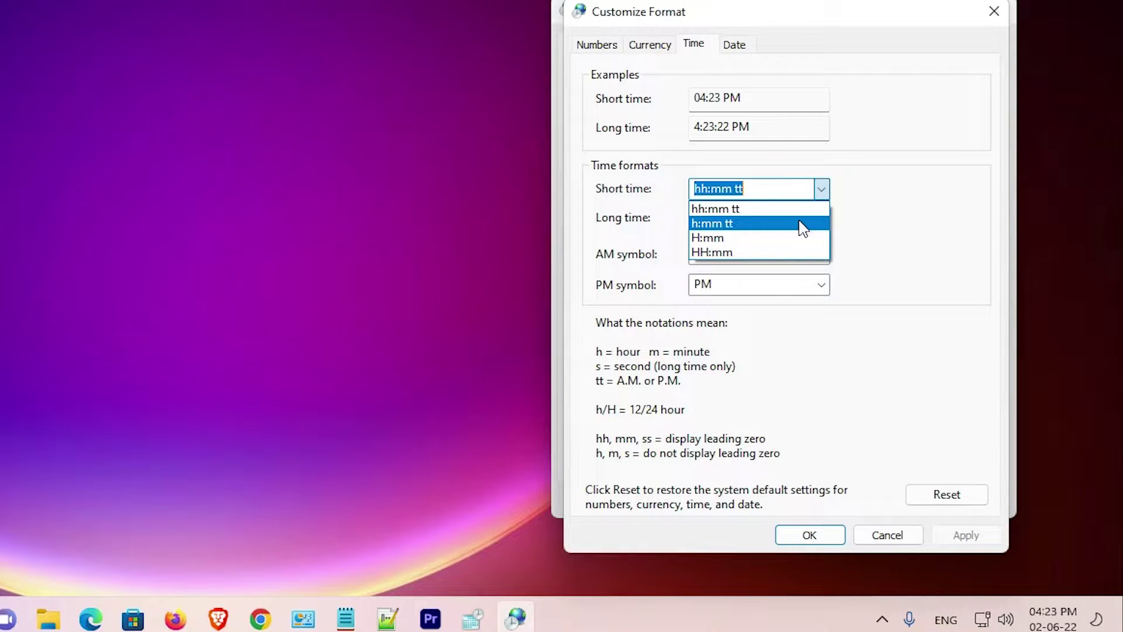
click(877, 228)
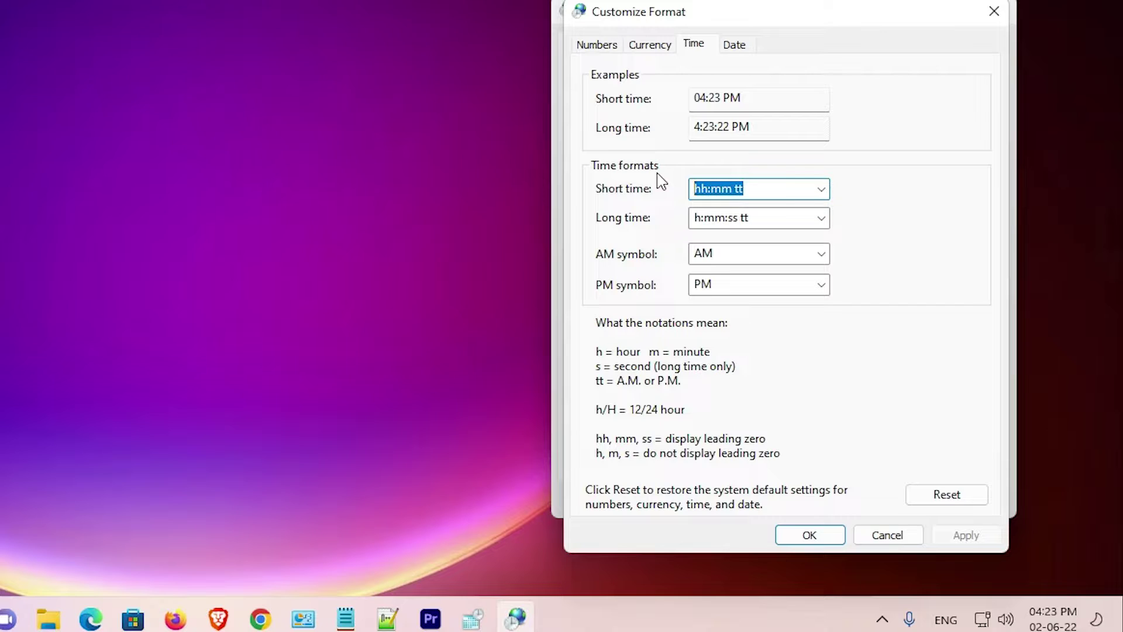
text(s)
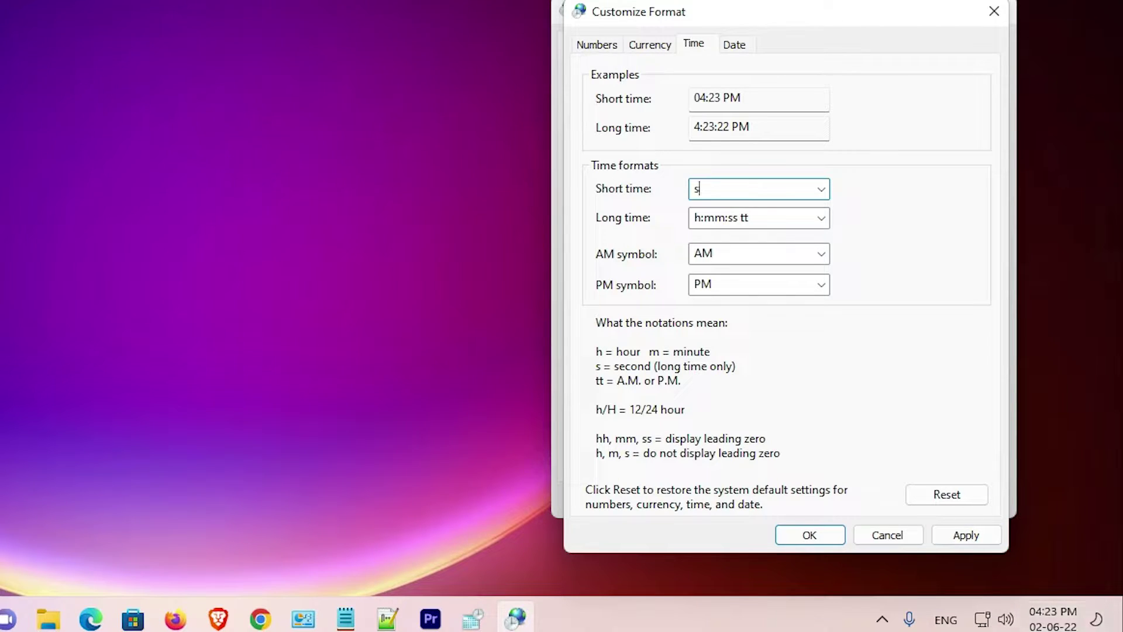
click(967, 535)
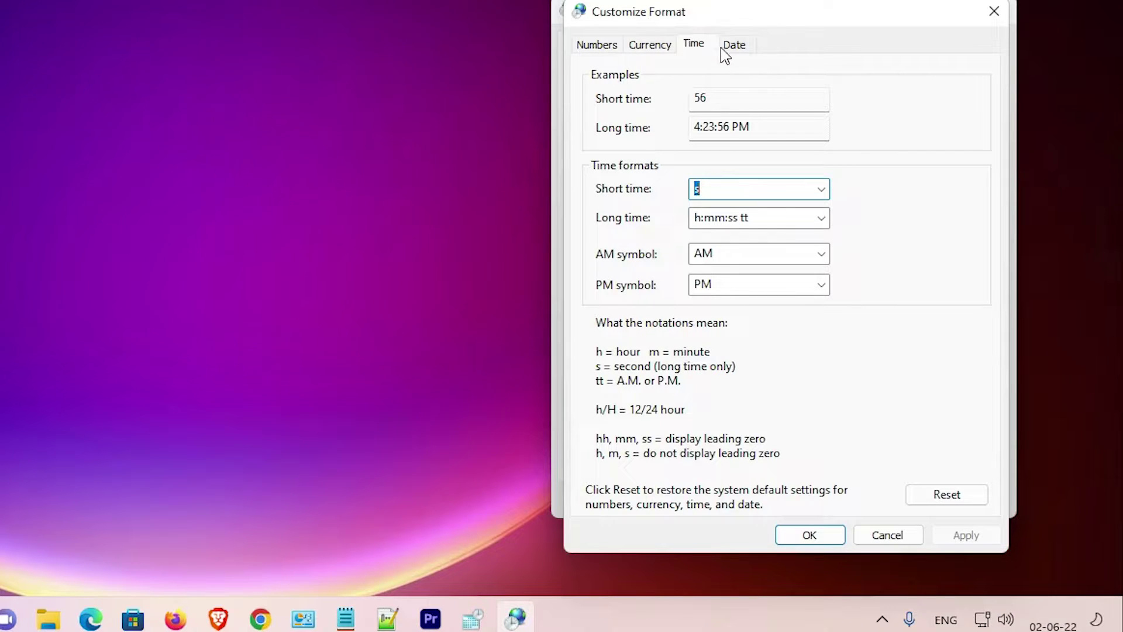
On the Date tab, choose dd-MMM-yy as the short date, then overwrite it with 'm'
click(742, 47)
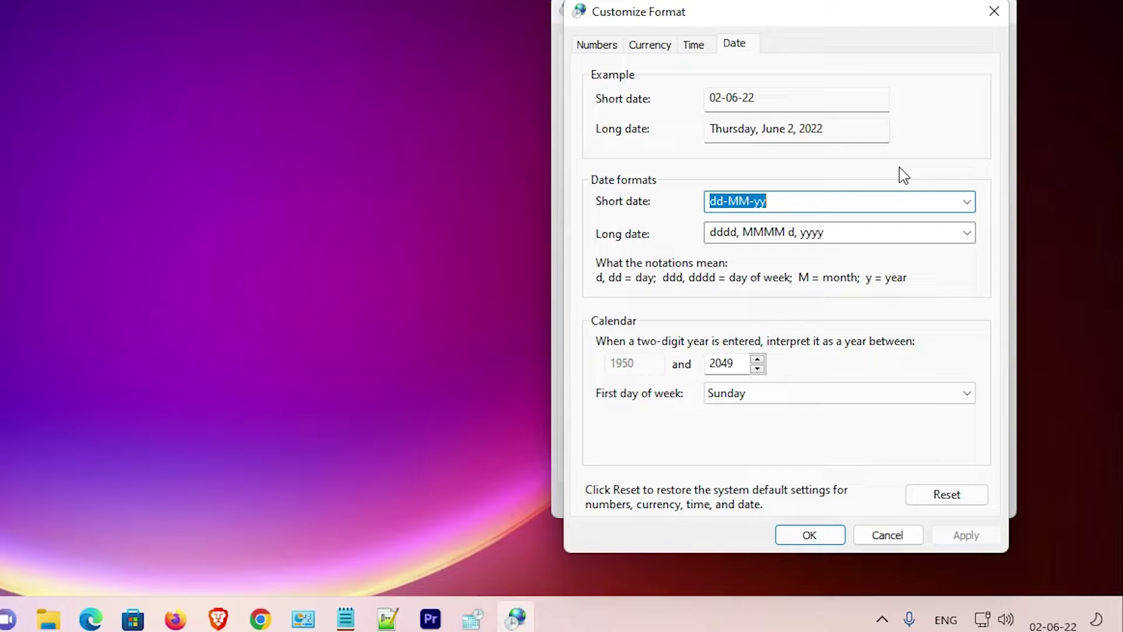
click(963, 204)
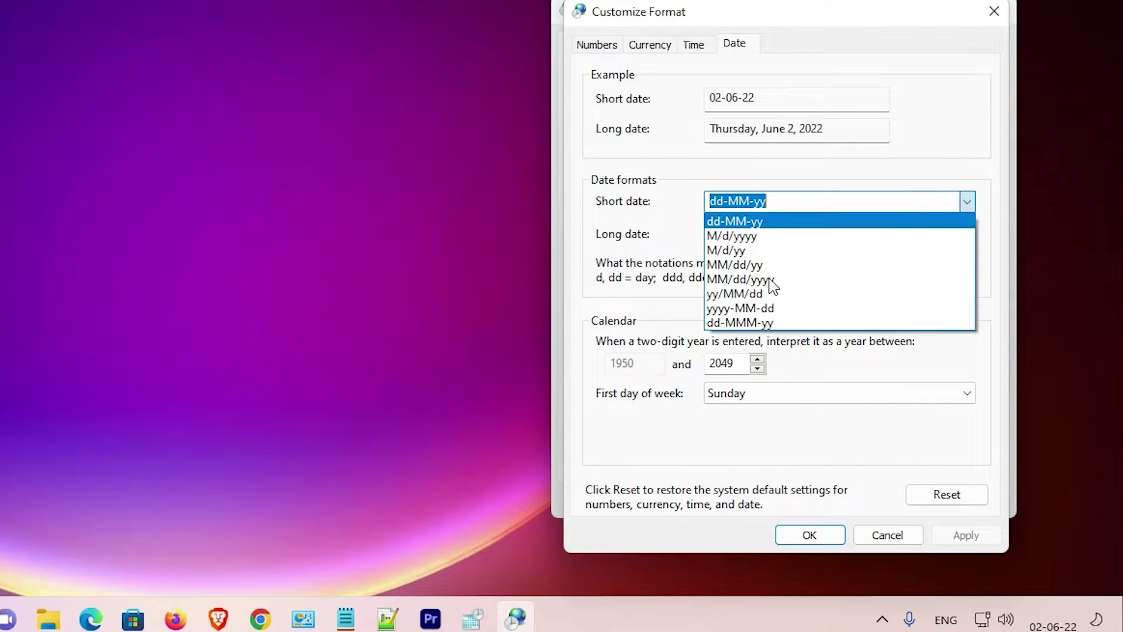
click(767, 324)
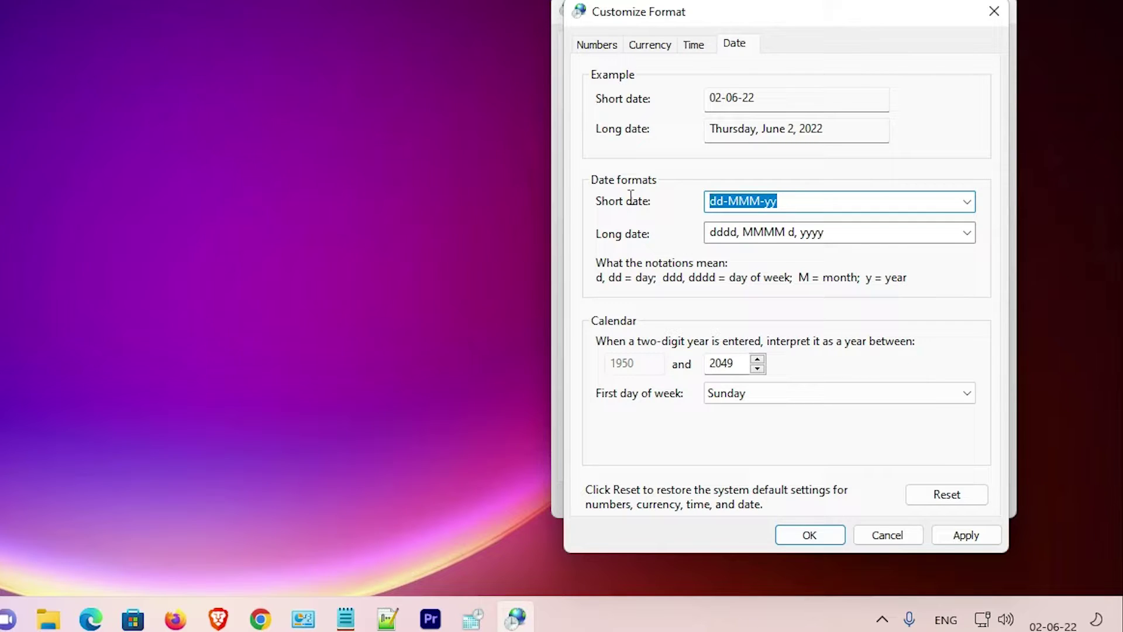
text(m)
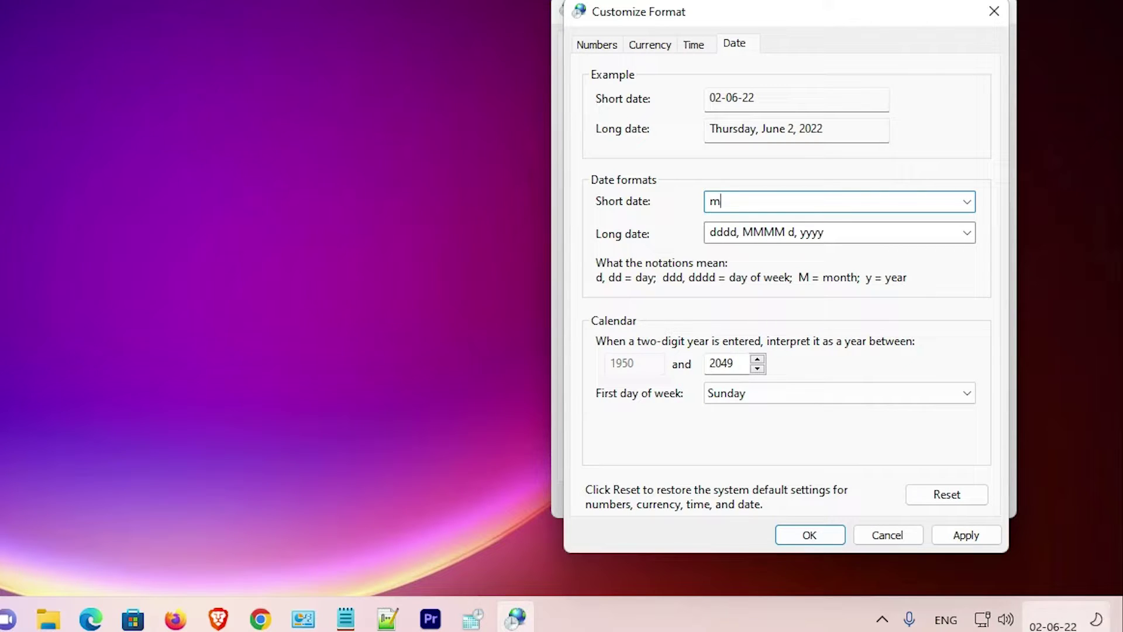
Apply short date M, then the full month name MMMM, then day-only d
click(968, 535)
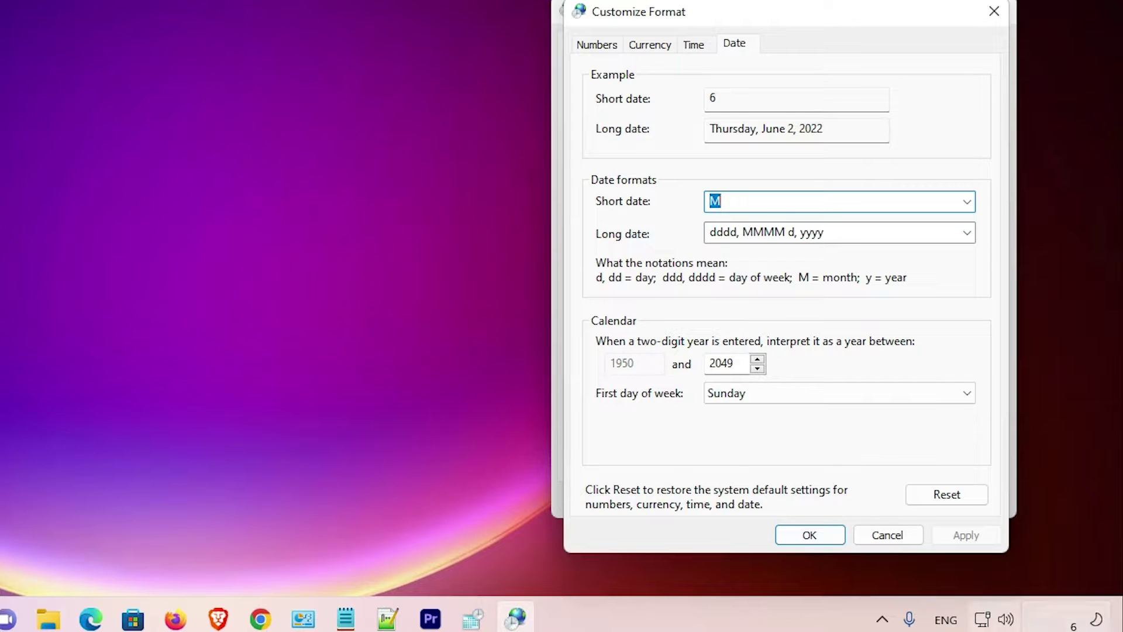
click(729, 201)
text(mmm)
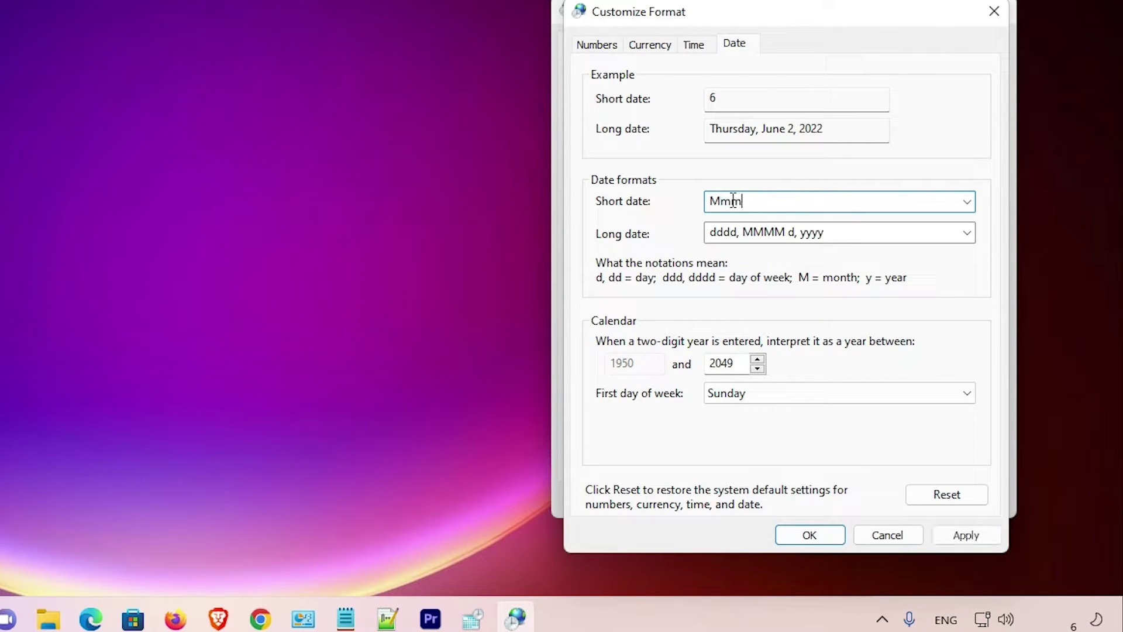
key(ctrl+a)
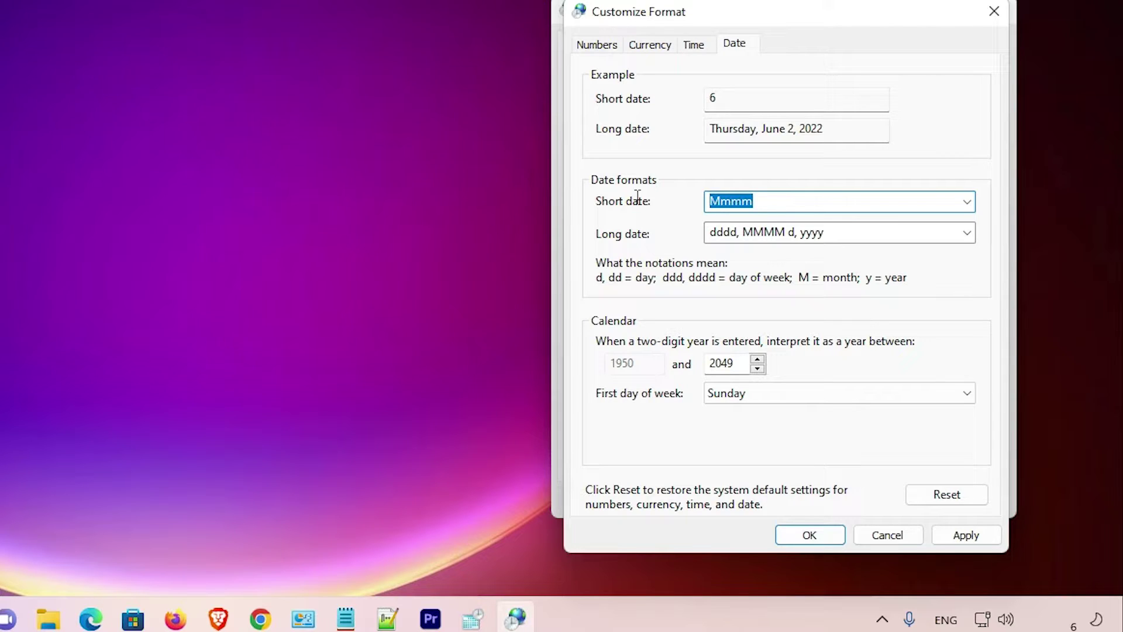
text(MMMM)
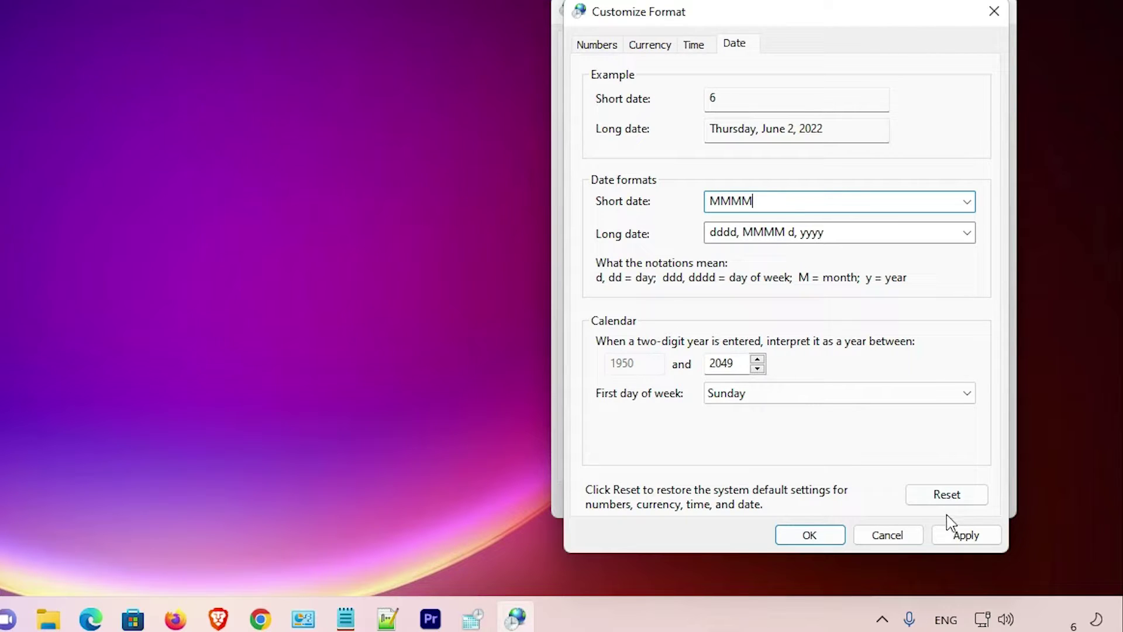
click(962, 534)
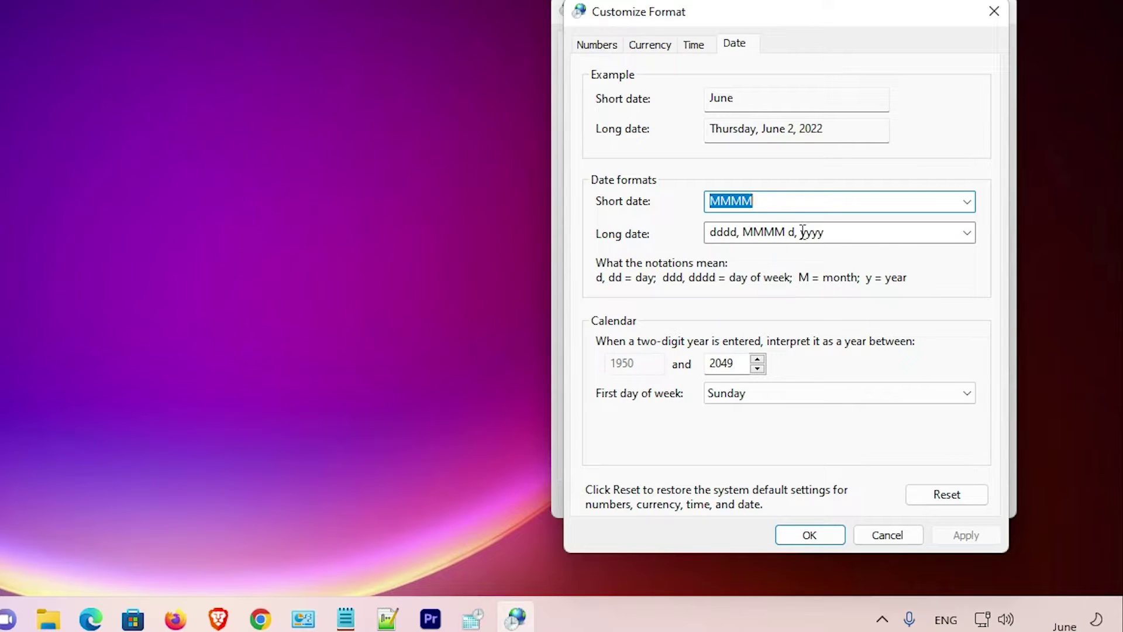
text(d)
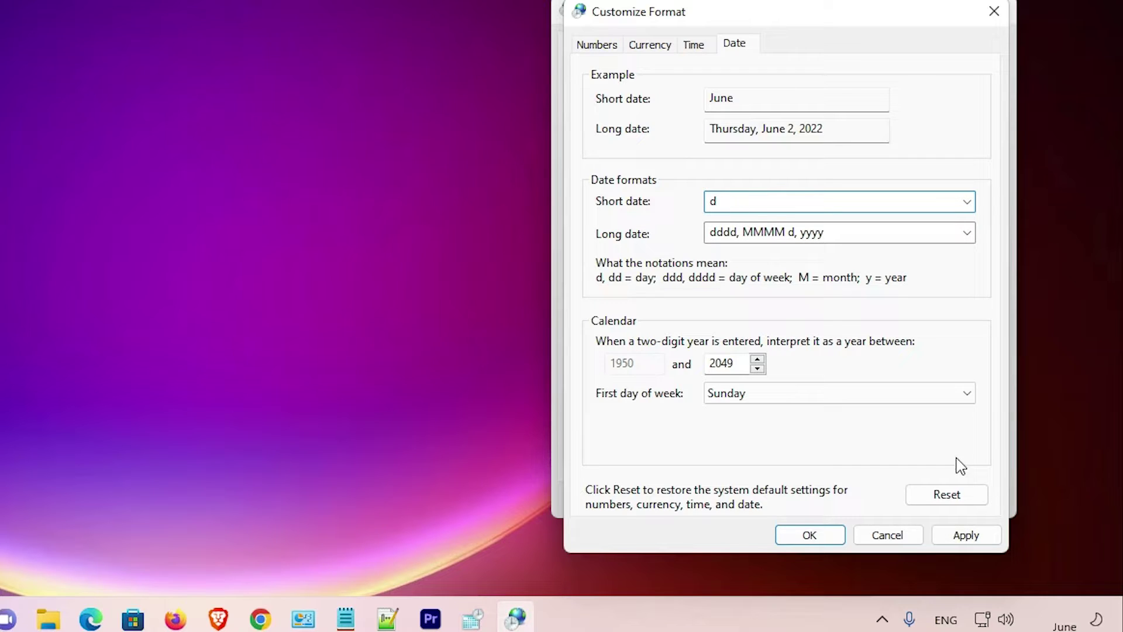
click(965, 534)
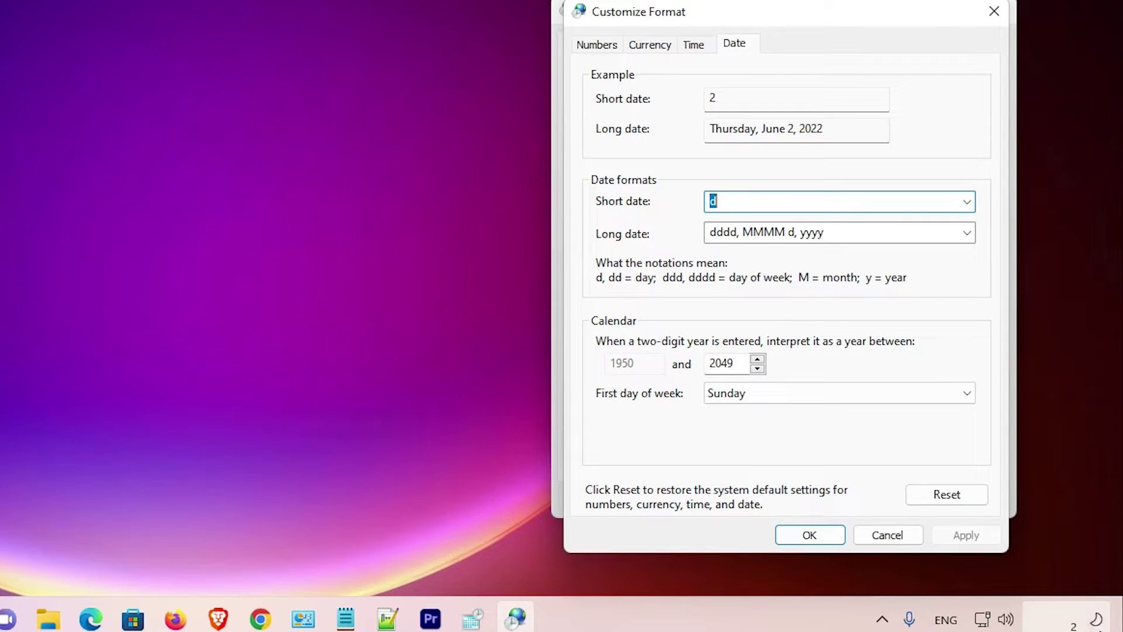
Apply weekday-name and year short dates, ending with yyyy so the example reads 2022
click(725, 201)
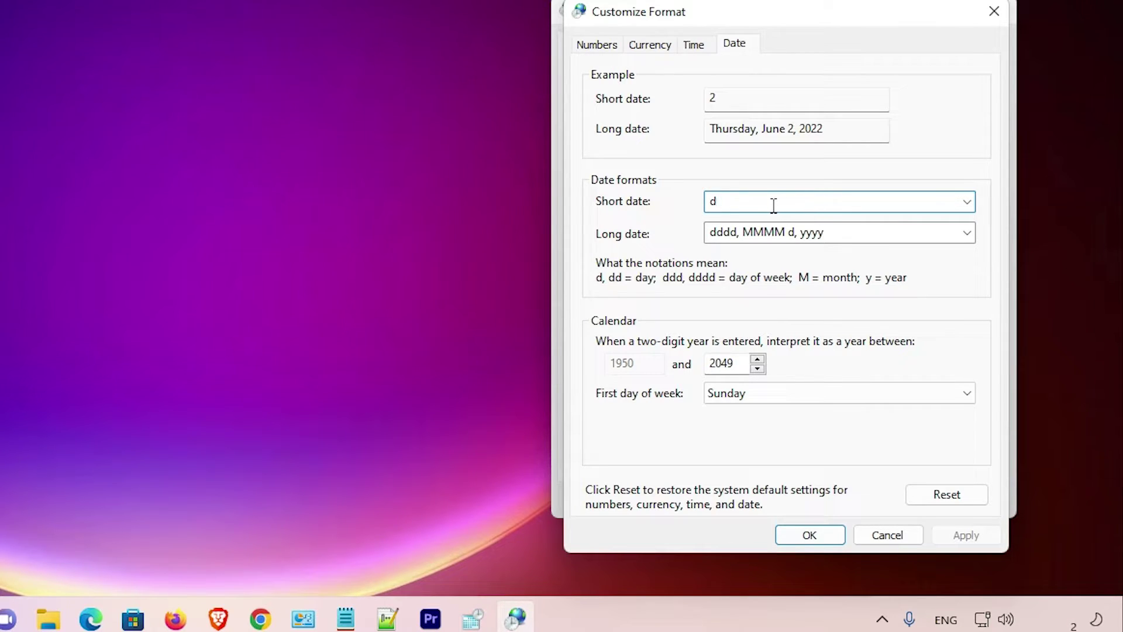
text(ddd)
click(965, 535)
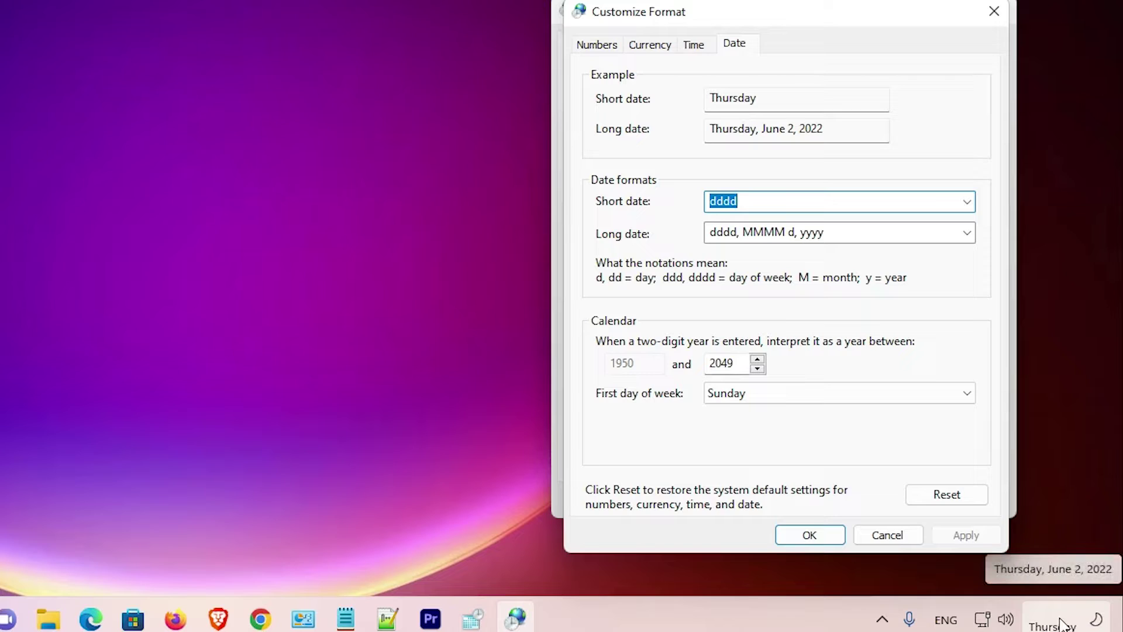
drag(772, 200, 686, 202)
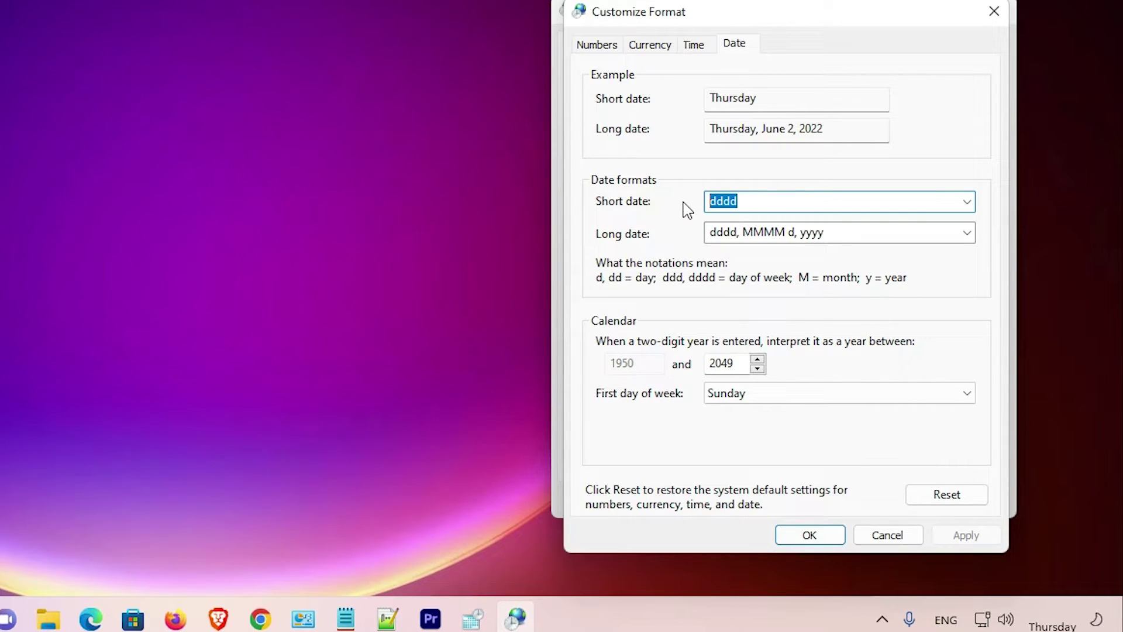
text(y)
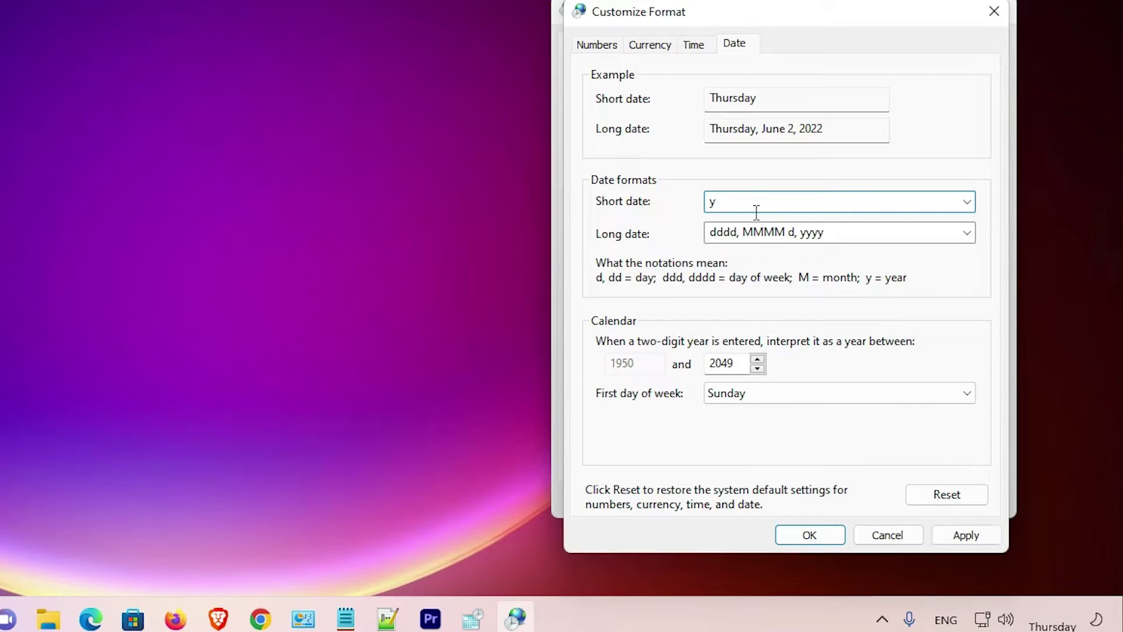
click(960, 536)
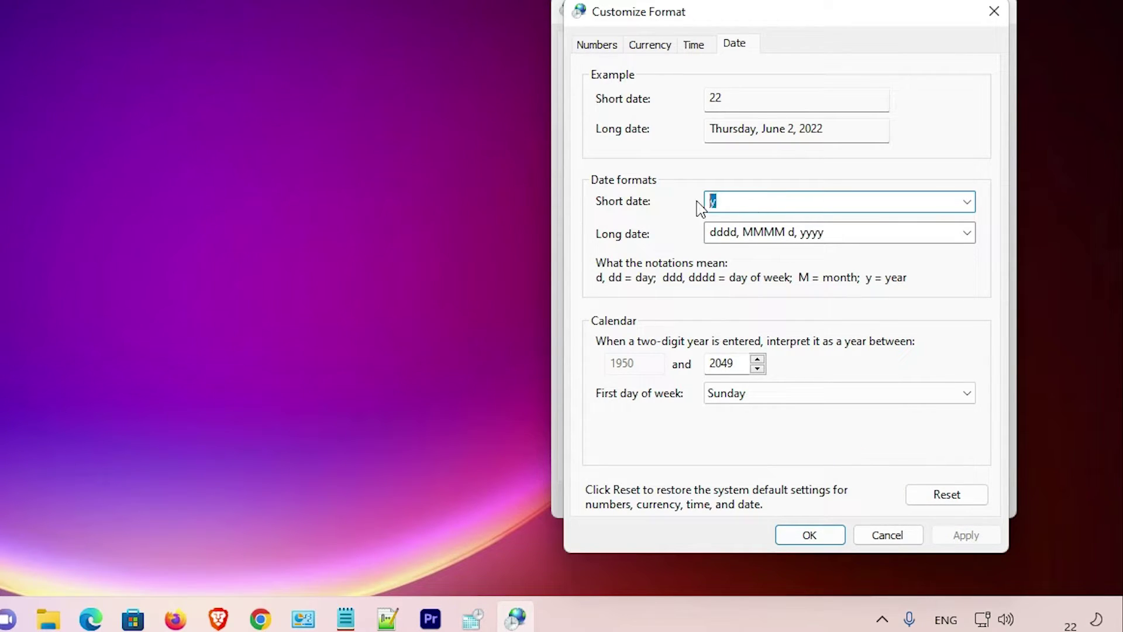
text(yyy)
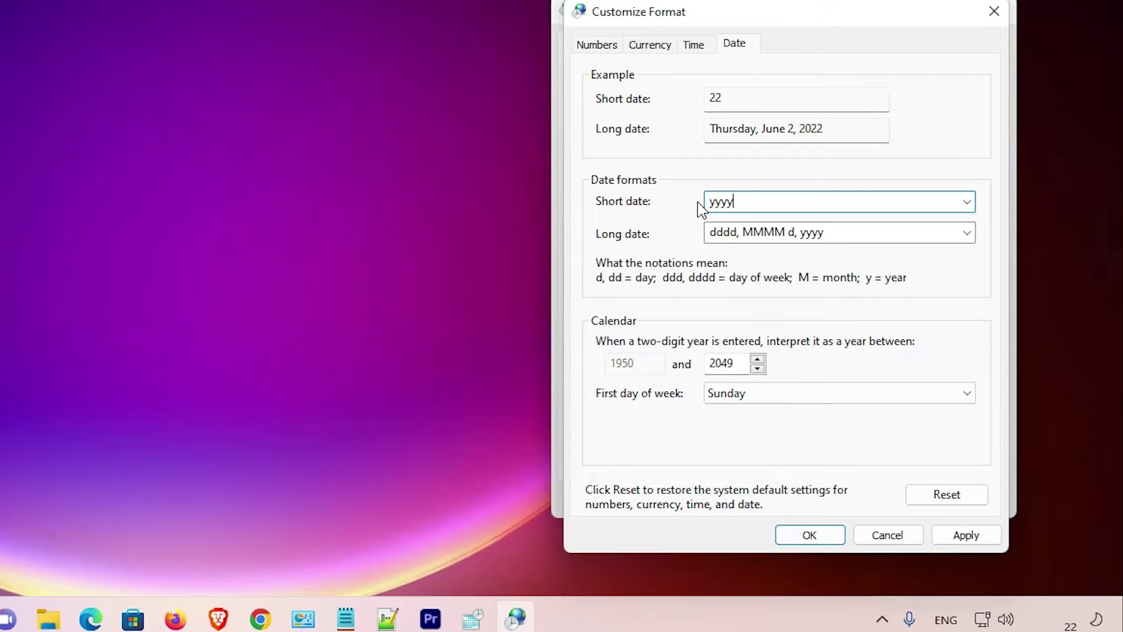
click(966, 535)
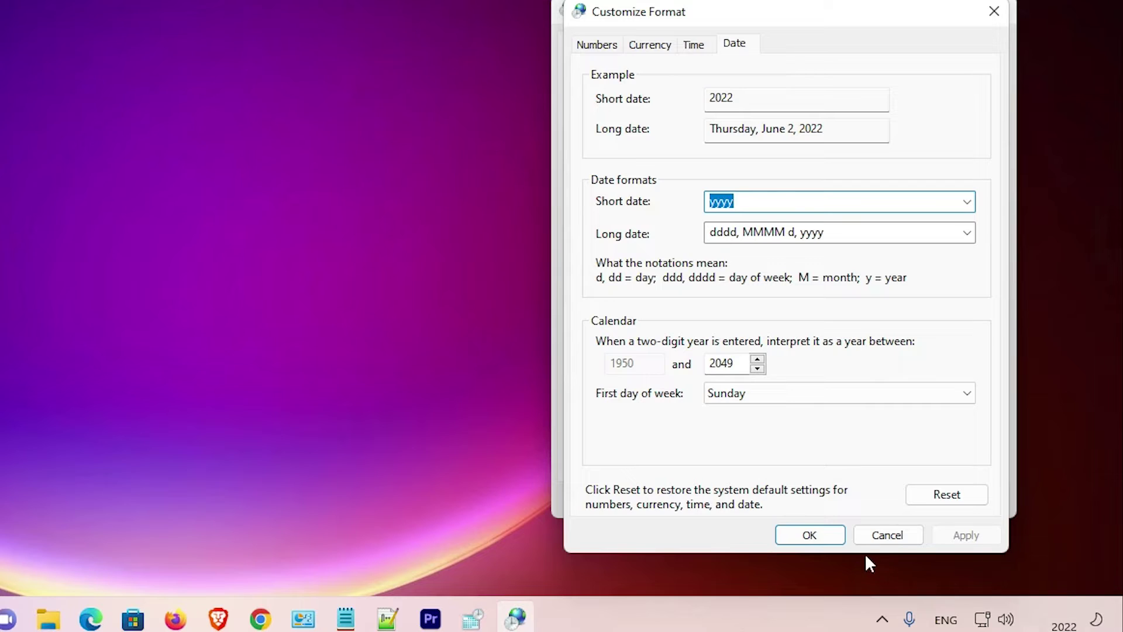
Save the year-only format and close Customize Format, Region and both Date and Time dialogs
click(821, 534)
click(961, 506)
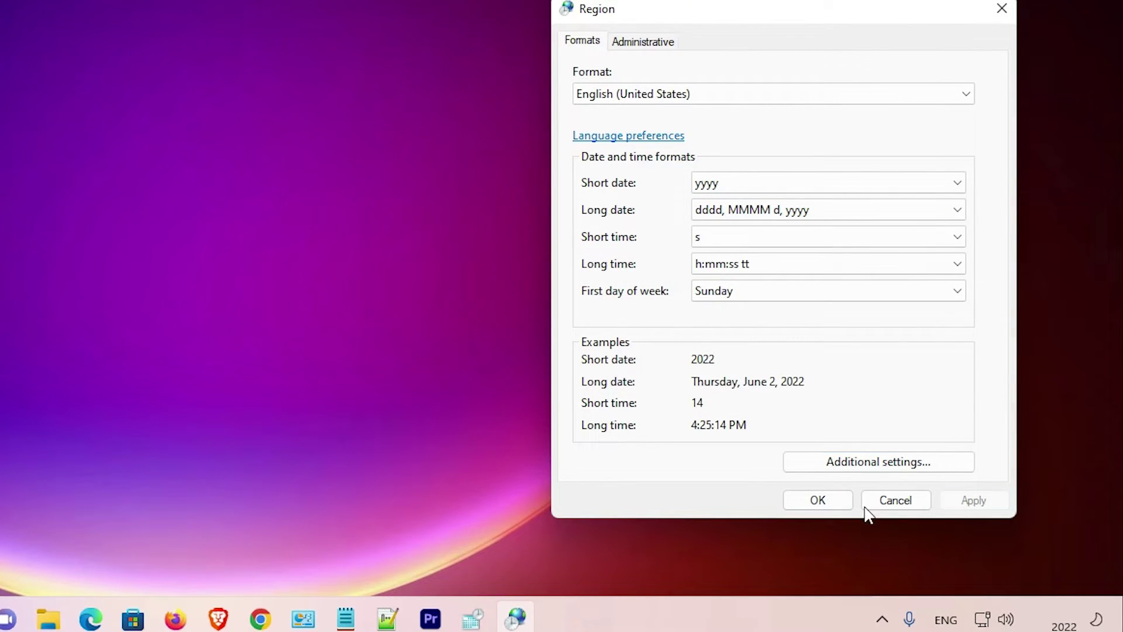
click(812, 504)
click(818, 436)
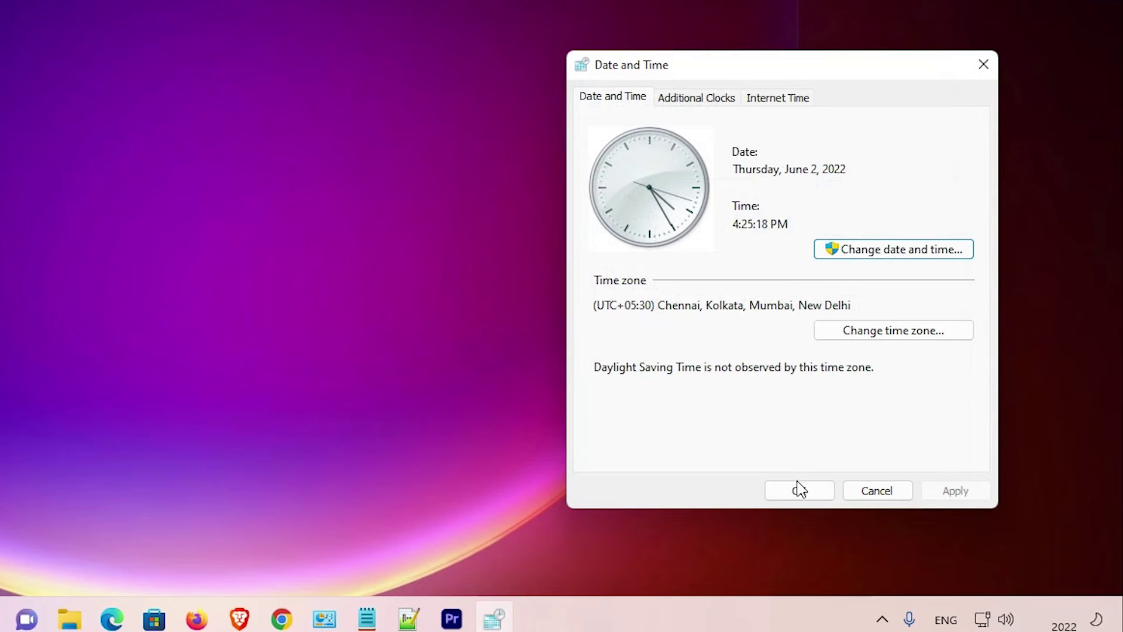
click(798, 490)
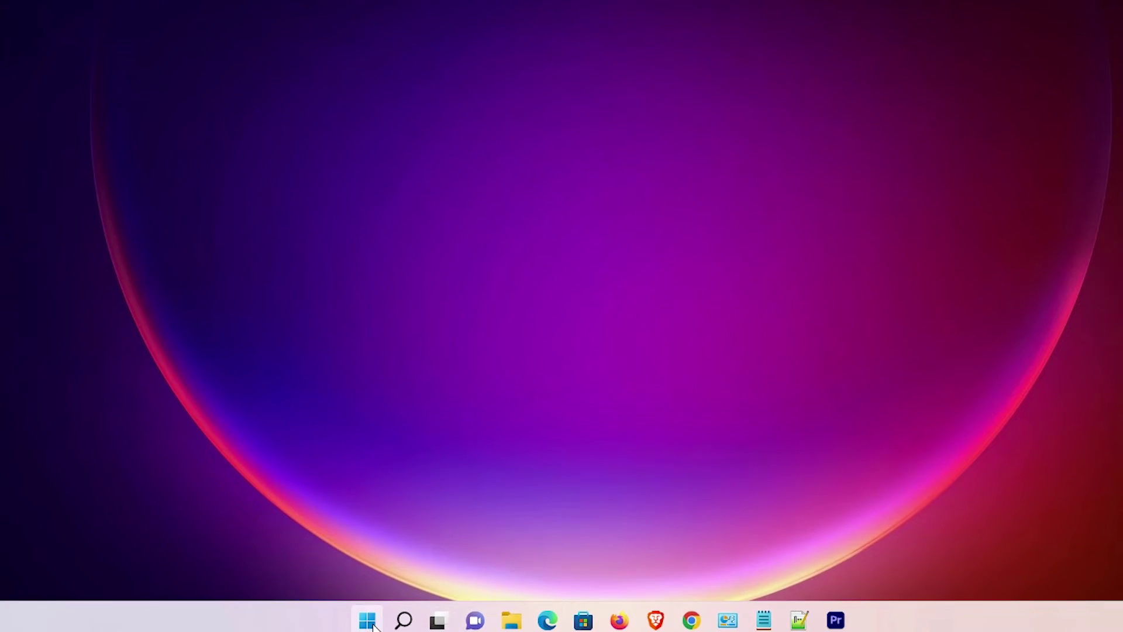
Reopen Control Panel from a Start search for 'c' and restore its window size
click(371, 624)
text(c)
click(412, 197)
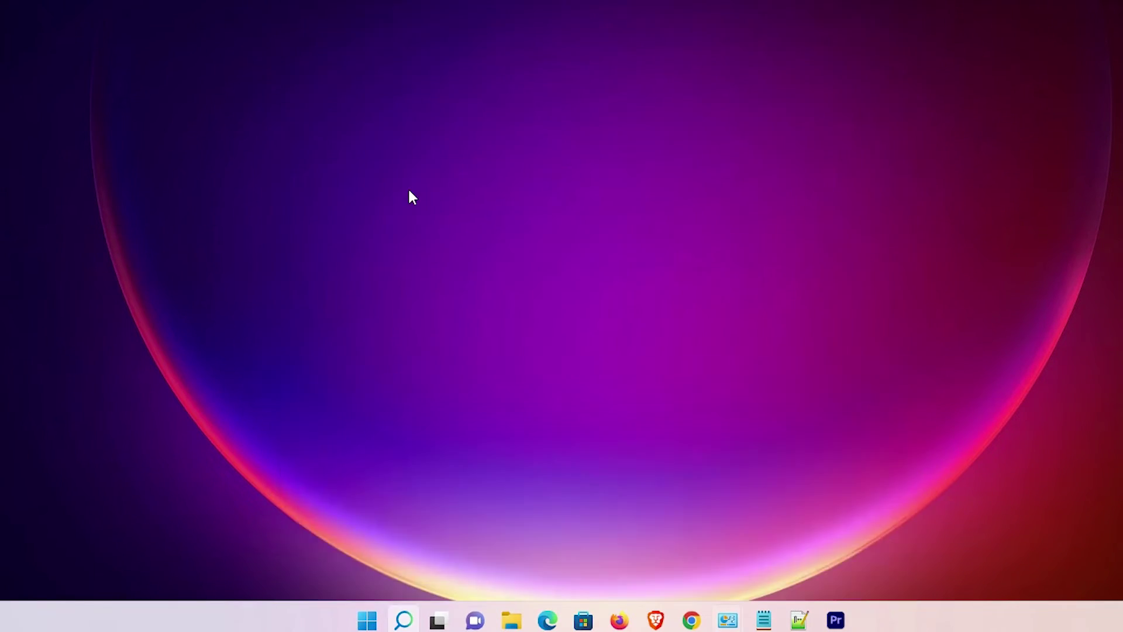
click(665, 27)
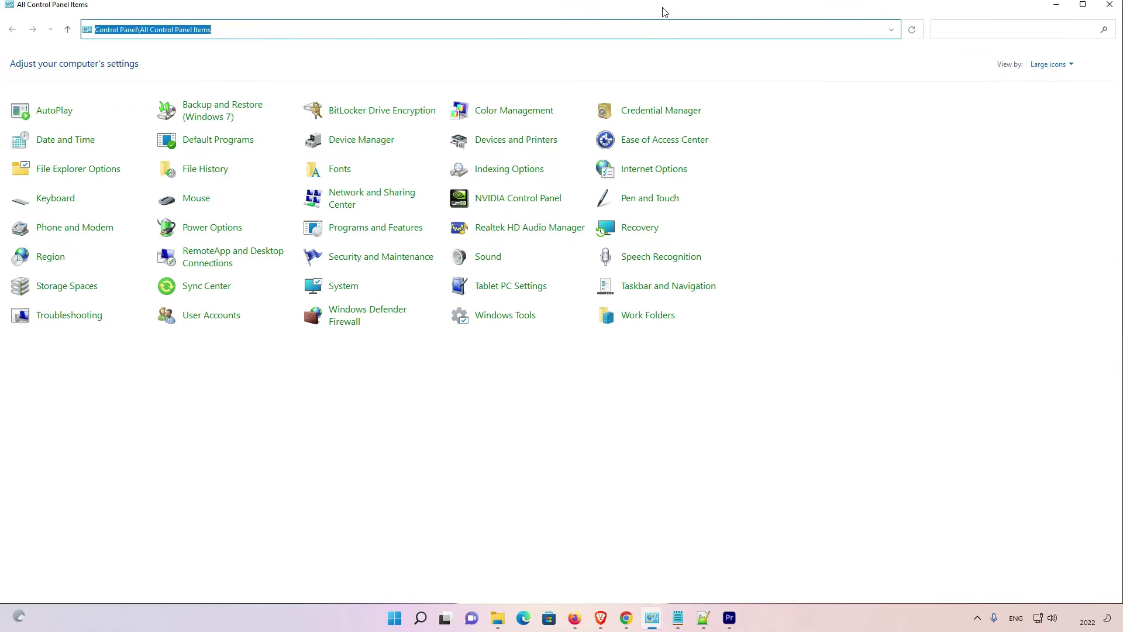
double_click(665, 11)
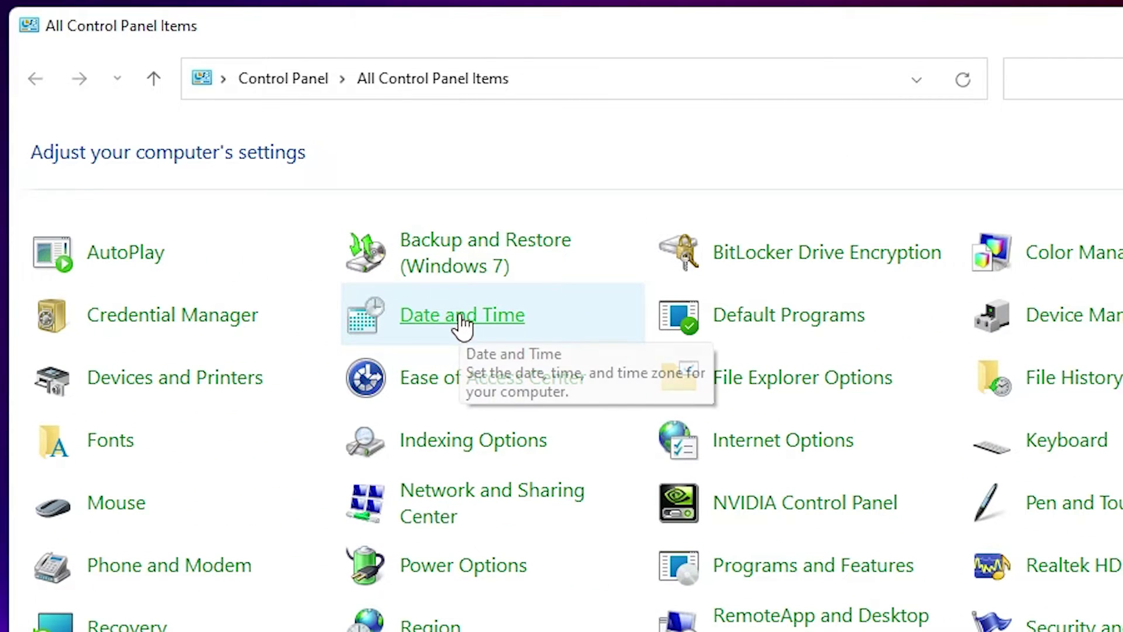
Open Region Formats via Date and Time, confirming short date yyyy and short time s
click(462, 322)
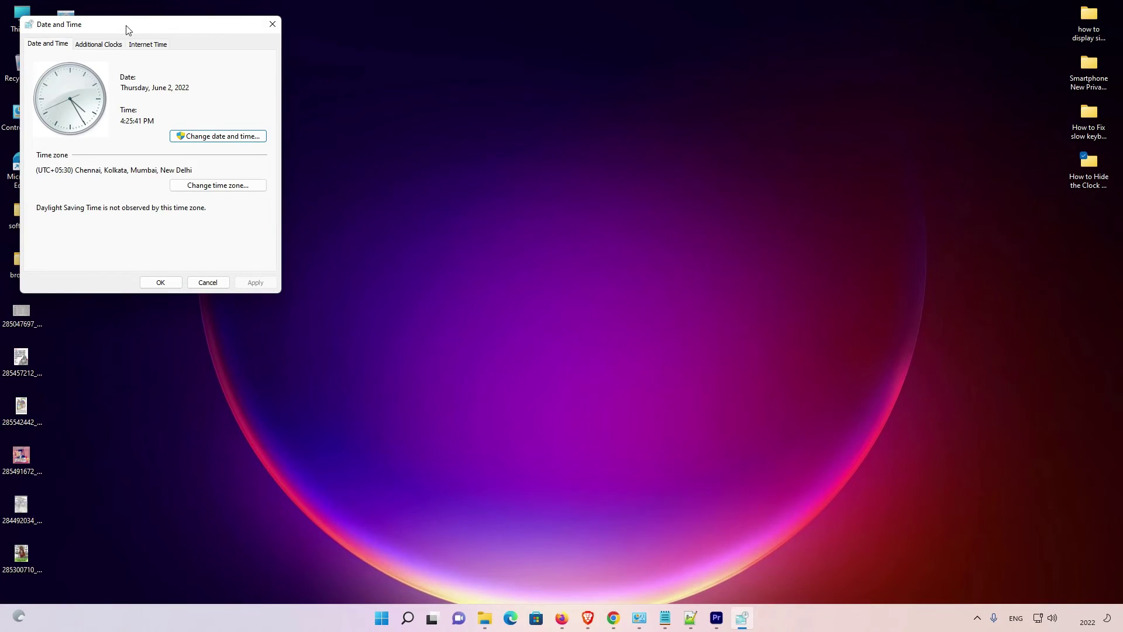
drag(127, 29, 960, 325)
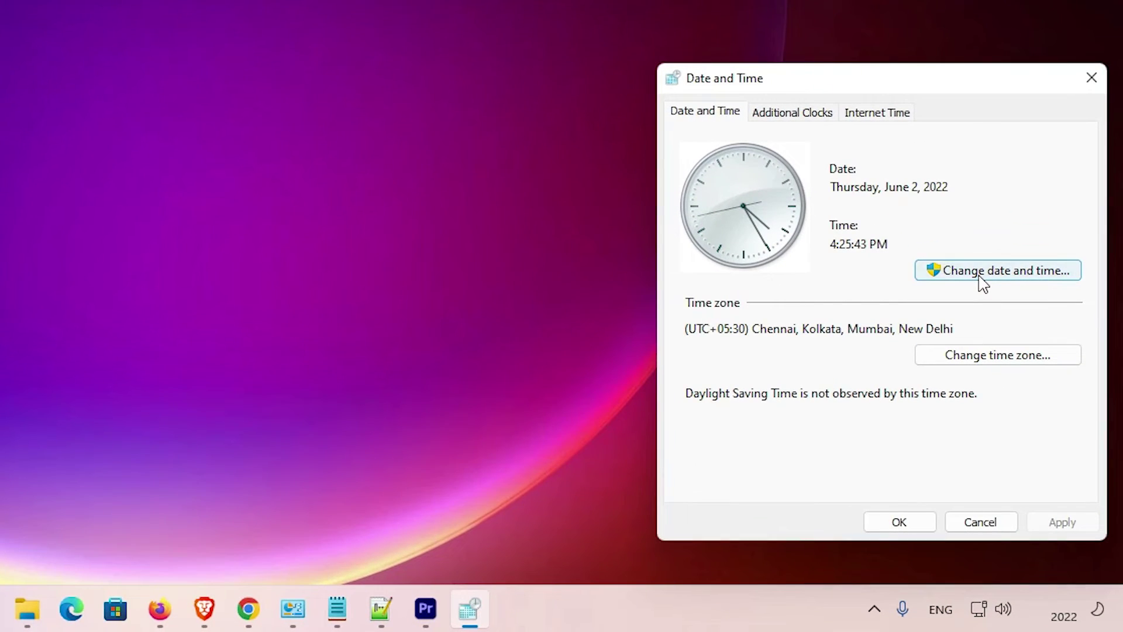
click(981, 278)
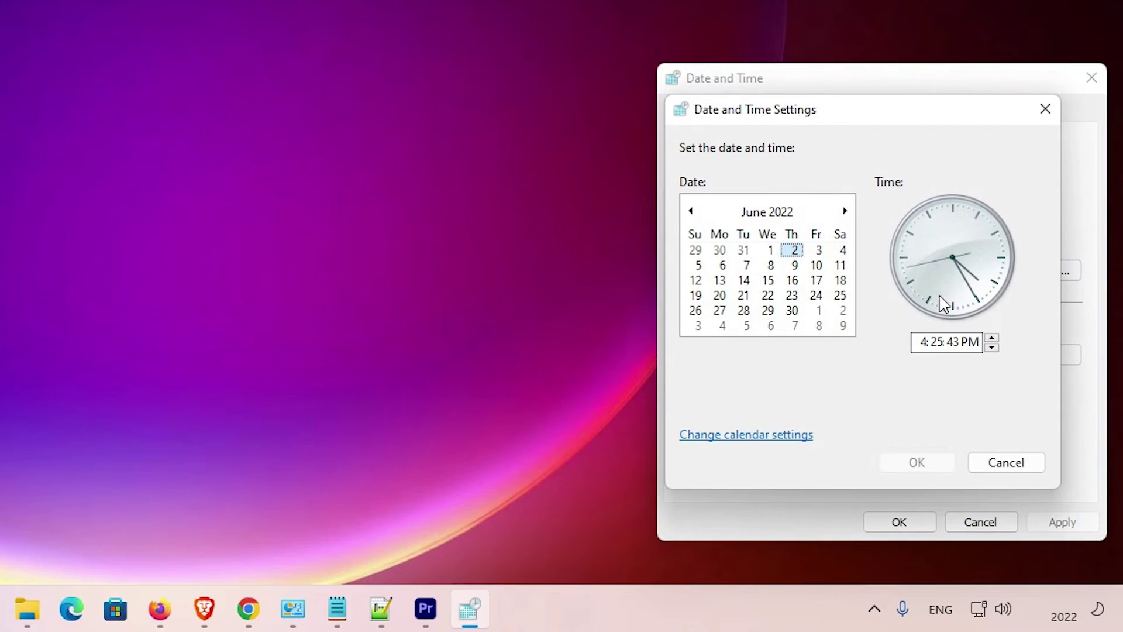
click(746, 438)
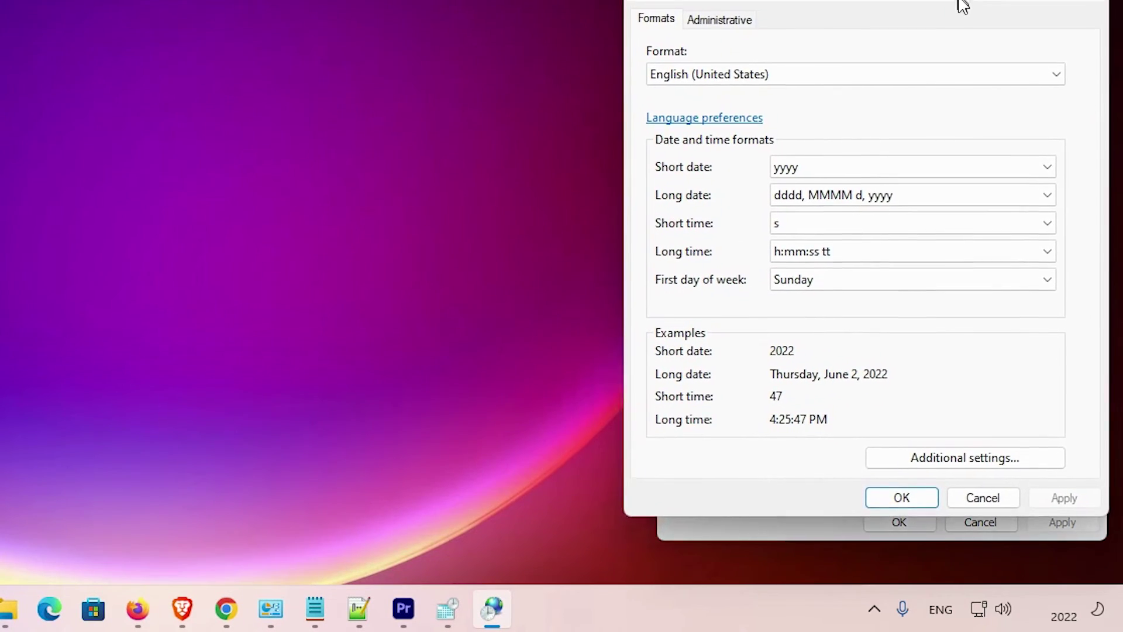
Reset the custom formats to system defaults (M/d/yyyy, h:mm tt), confirming removal
click(974, 476)
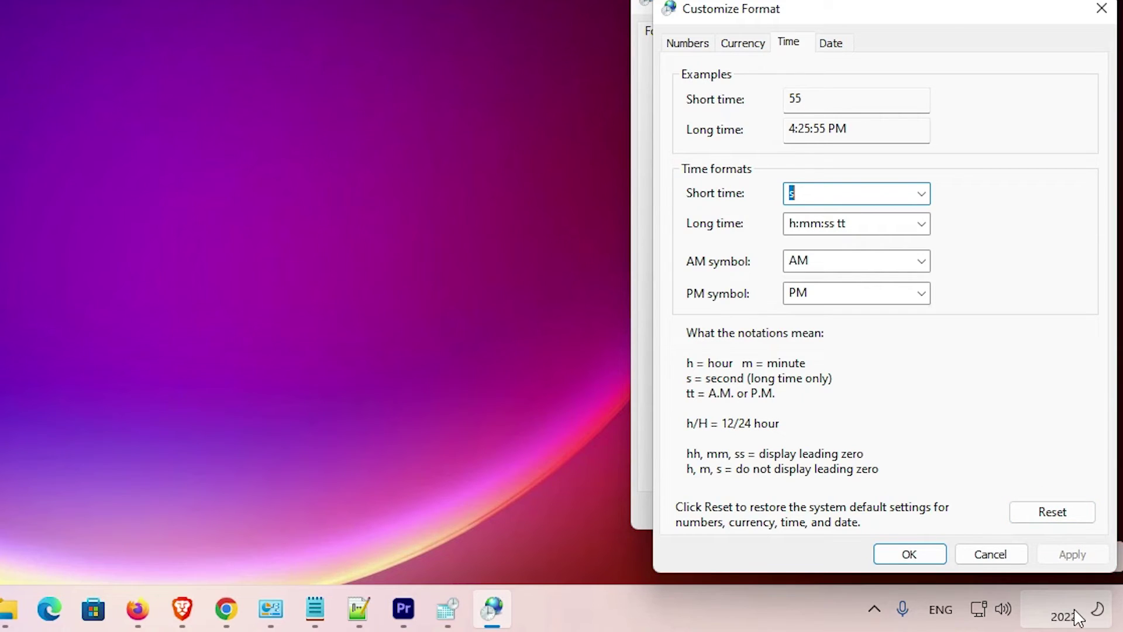
click(1060, 516)
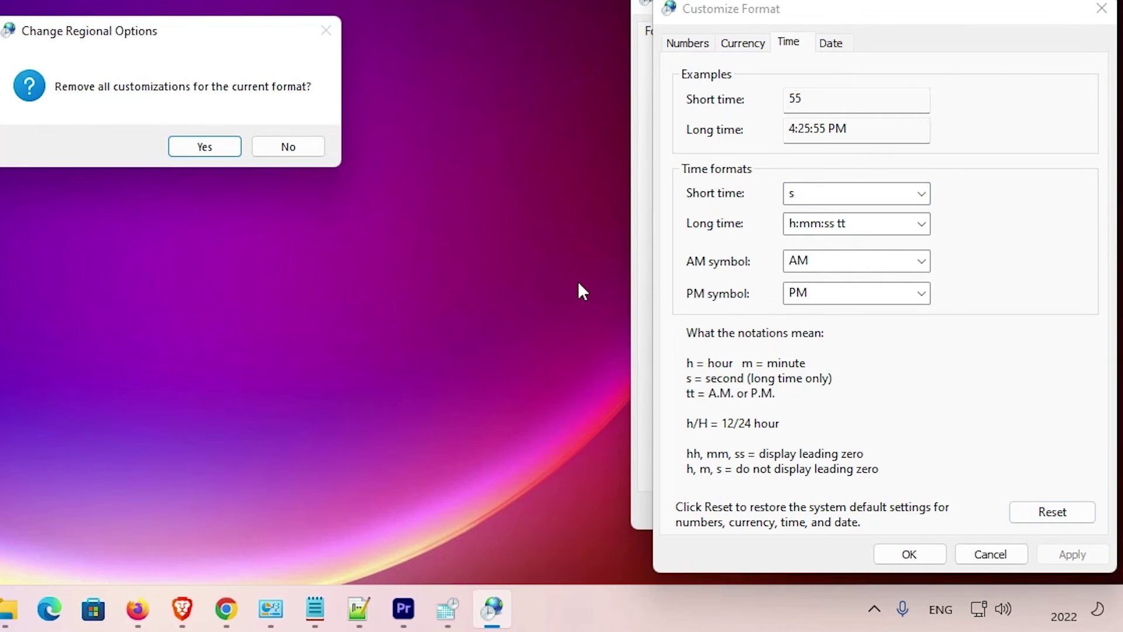
click(228, 150)
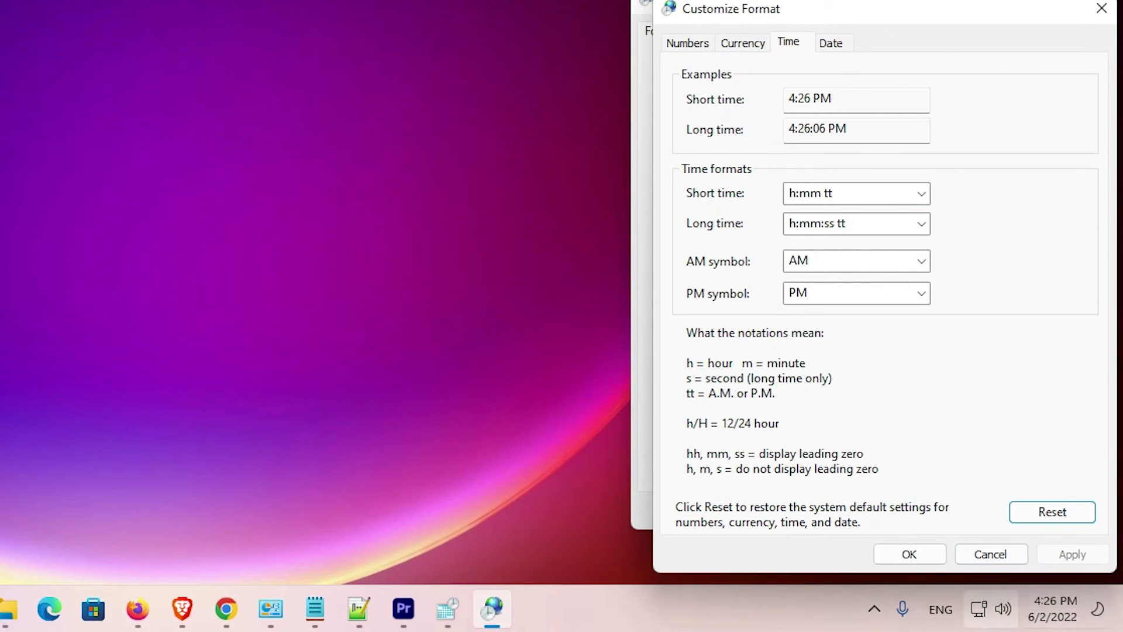
Apply the restored formats and close Customize Format, Region and Date and Time Settings
click(935, 563)
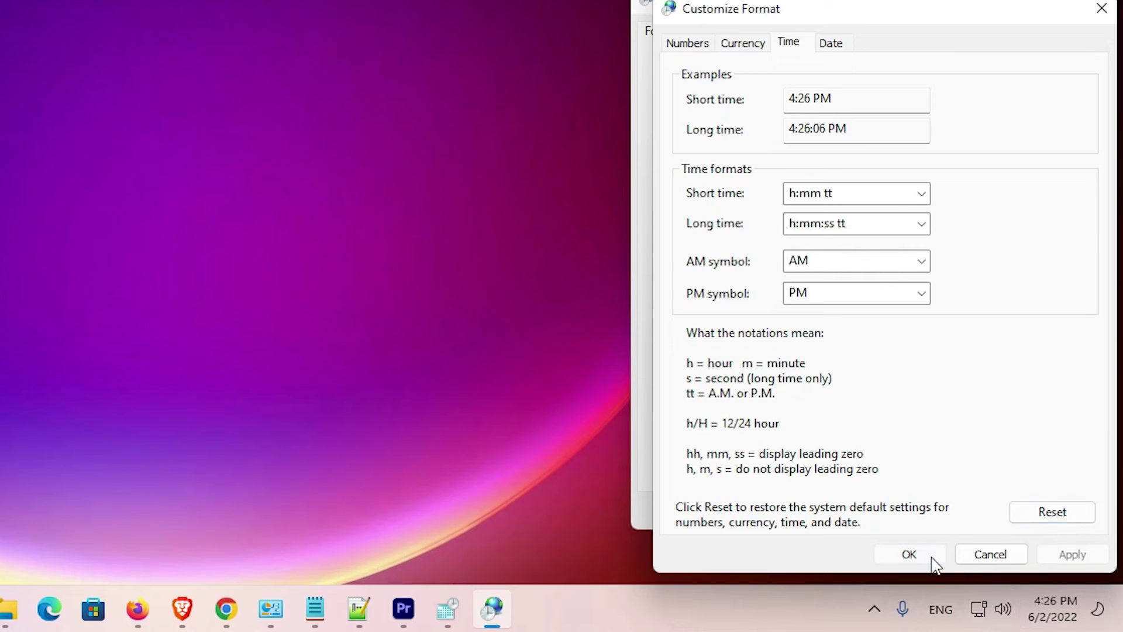
click(1070, 515)
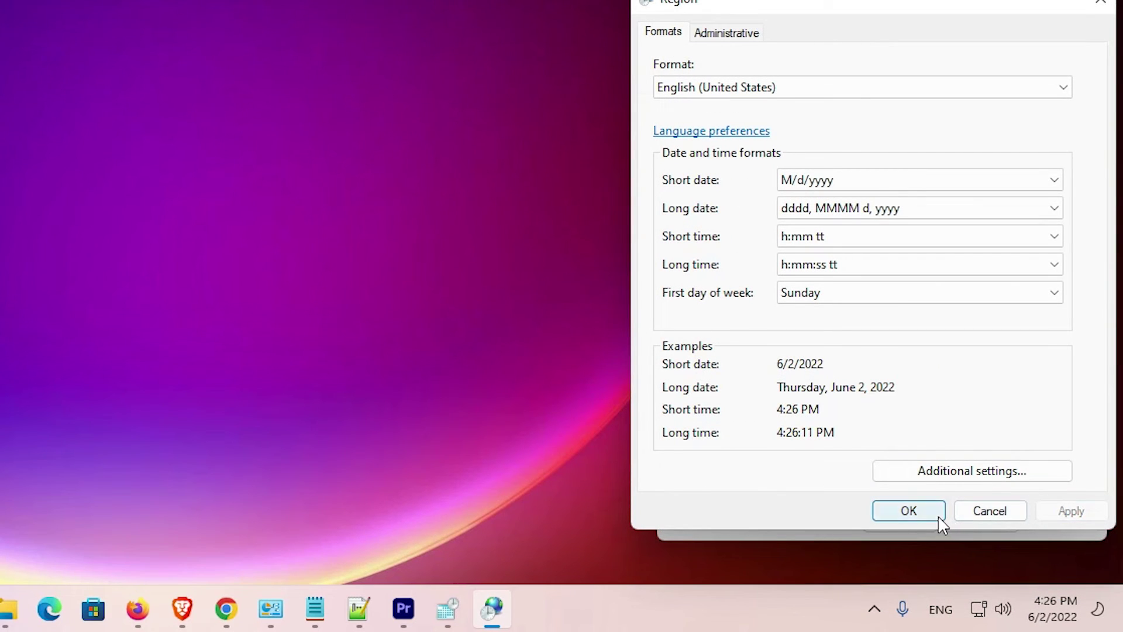
click(936, 515)
click(924, 464)
click(899, 523)
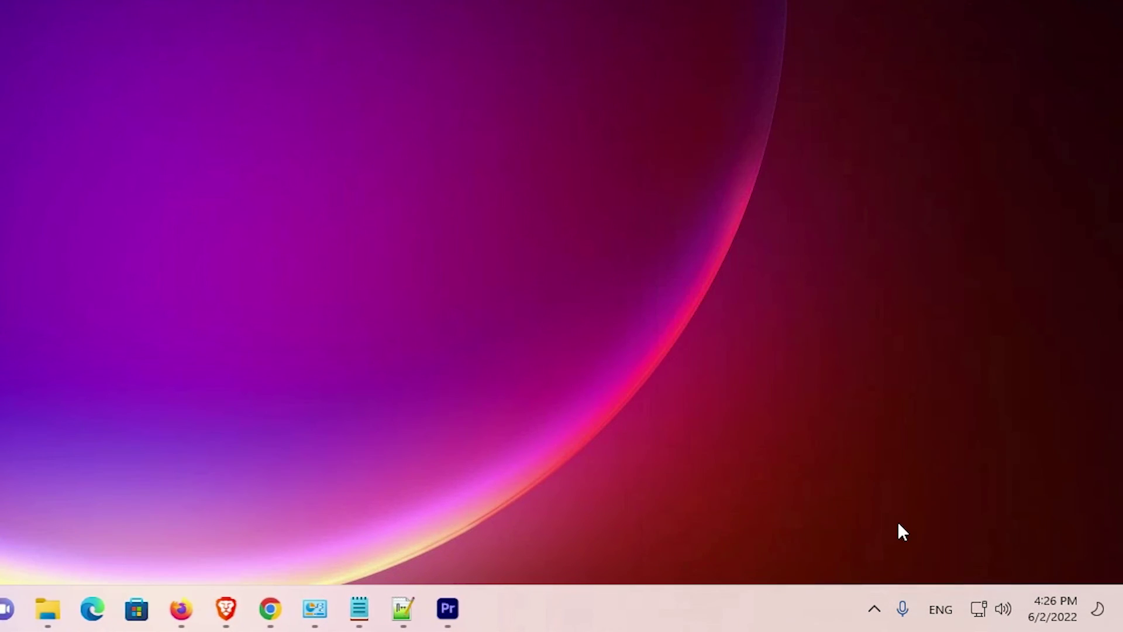